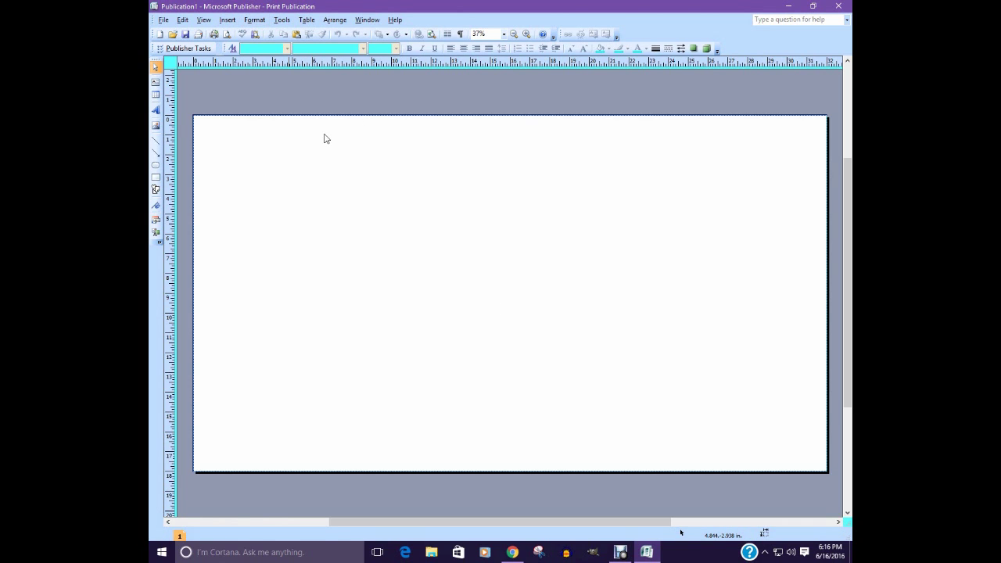
Step: Open the page background's fill effects and bring up the full color choices for the tint base color
key(alt+o)
key(k)
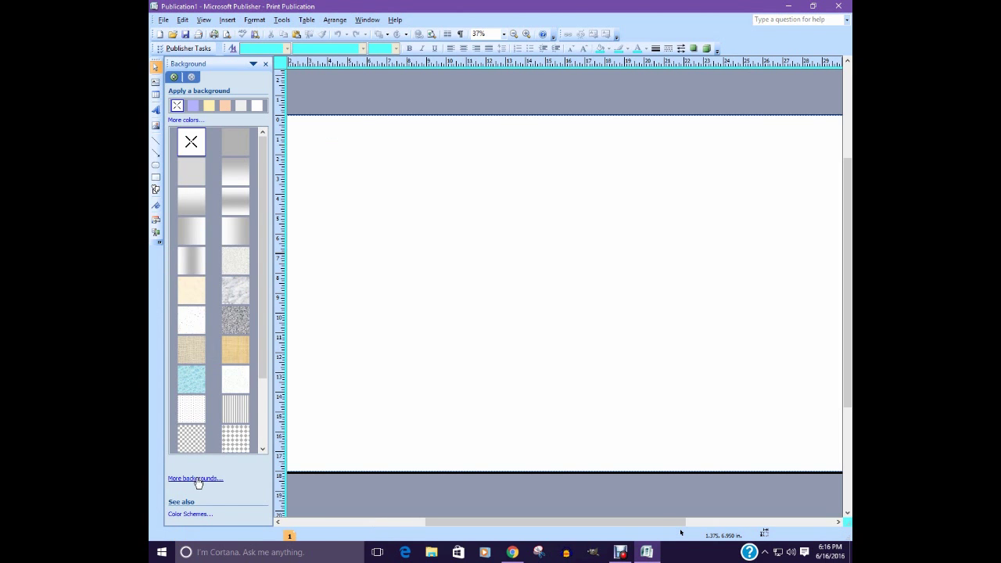
click(196, 478)
click(410, 188)
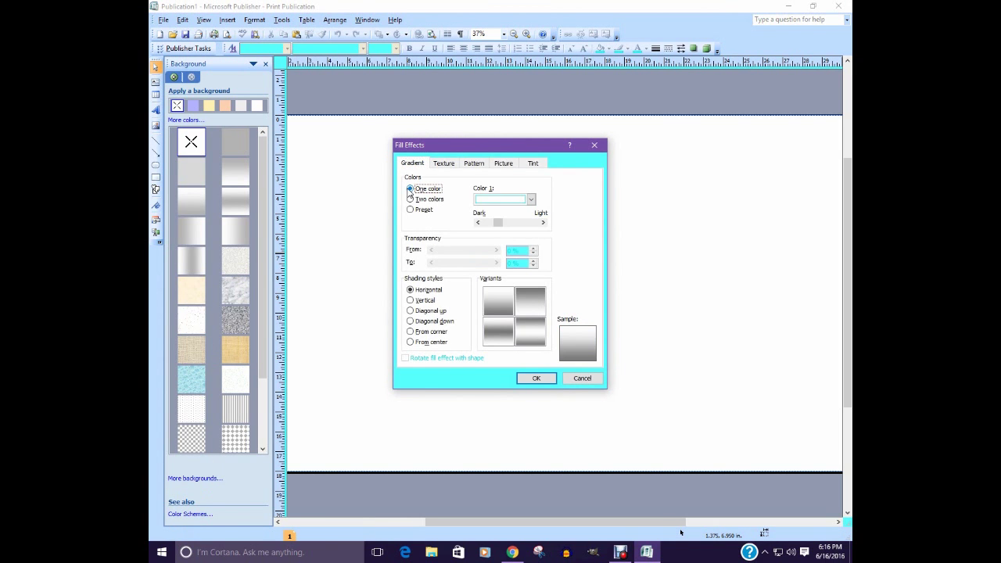
click(531, 199)
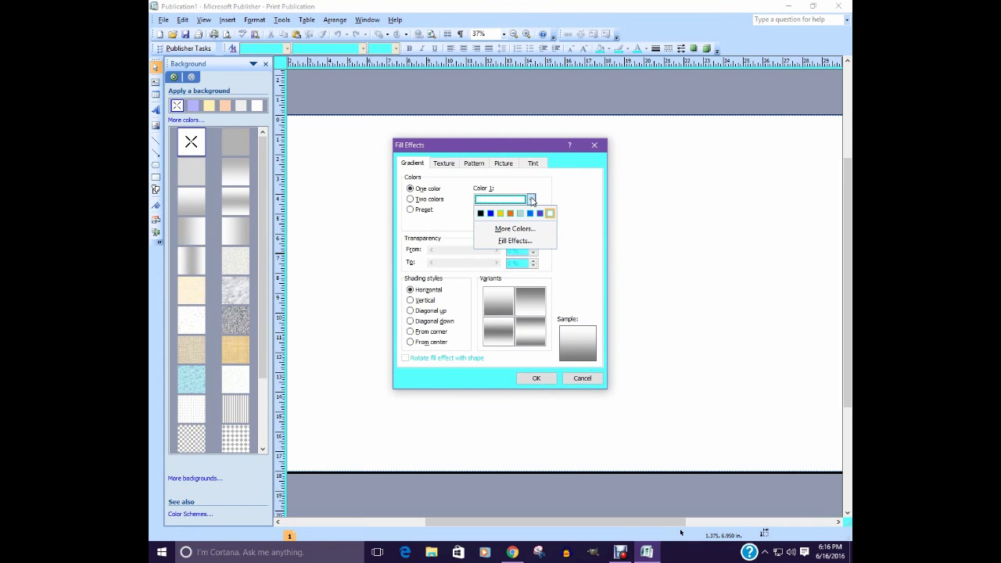
click(531, 200)
click(532, 163)
click(467, 298)
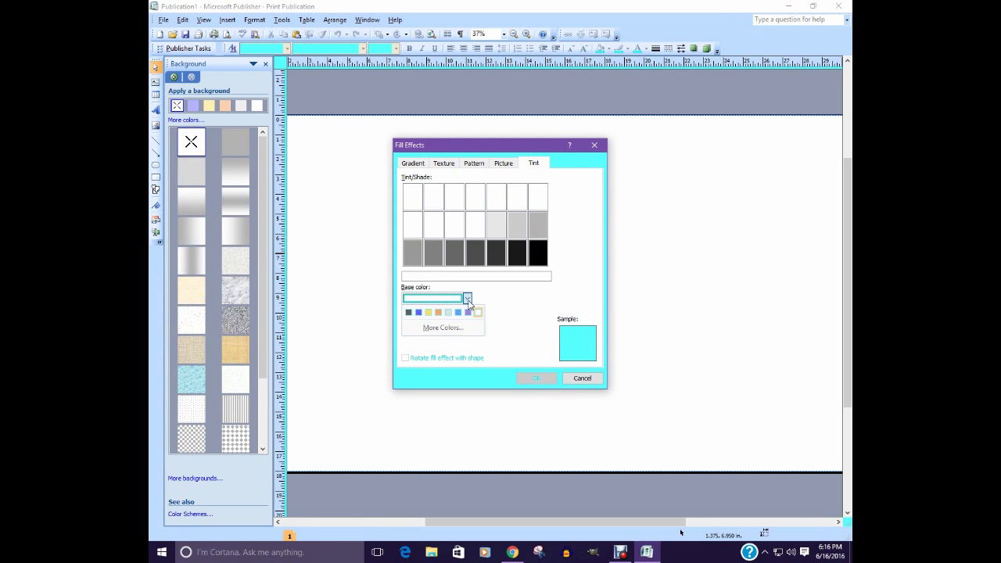
click(454, 328)
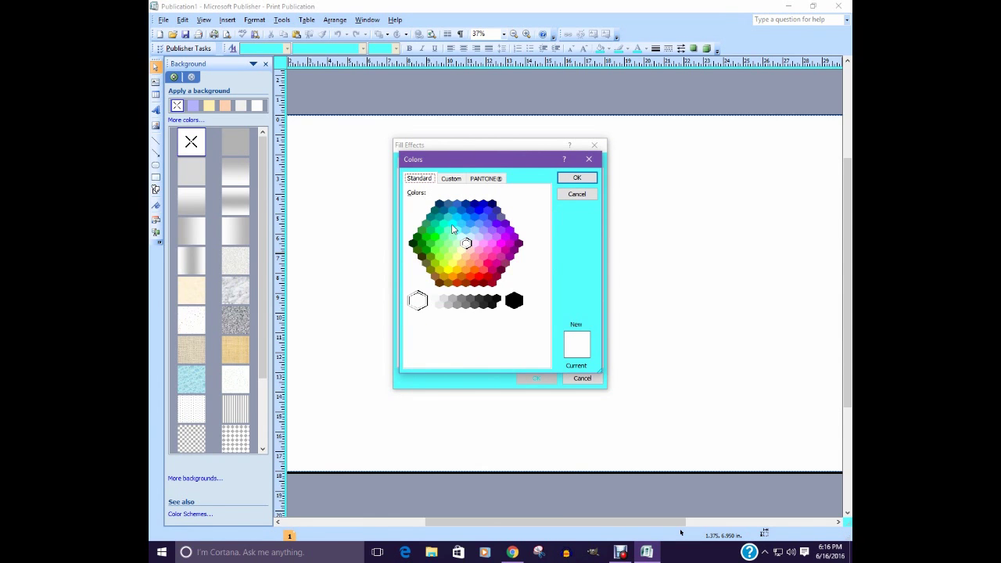
Step: Try a purple and then a green base color, lightening the green to RGB 63, 255, 63
click(507, 224)
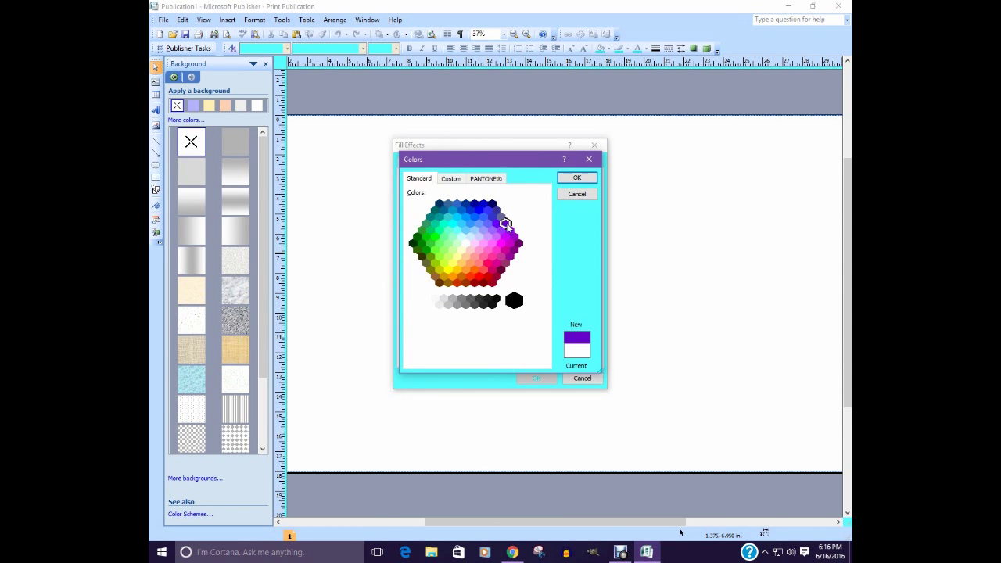
click(437, 239)
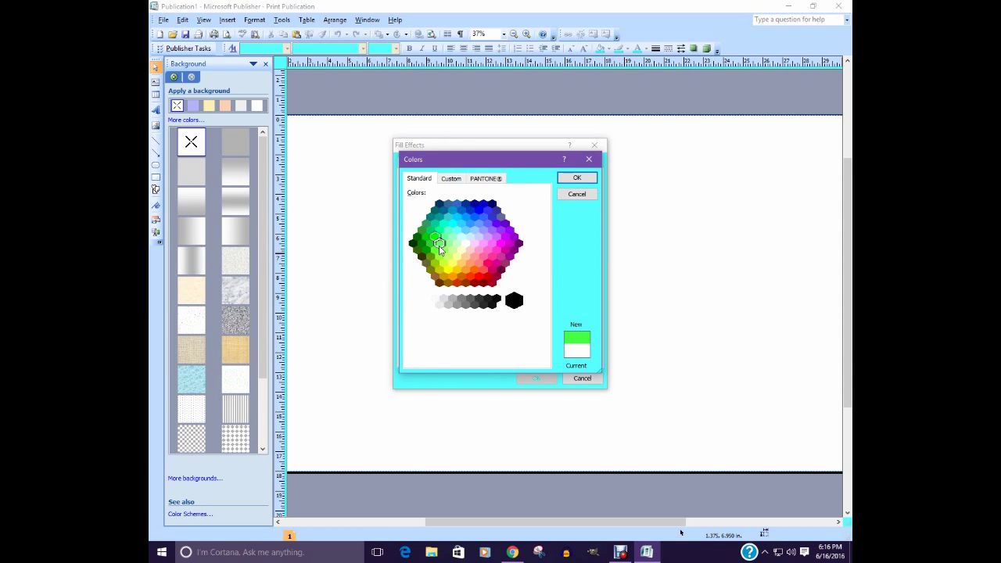
click(451, 179)
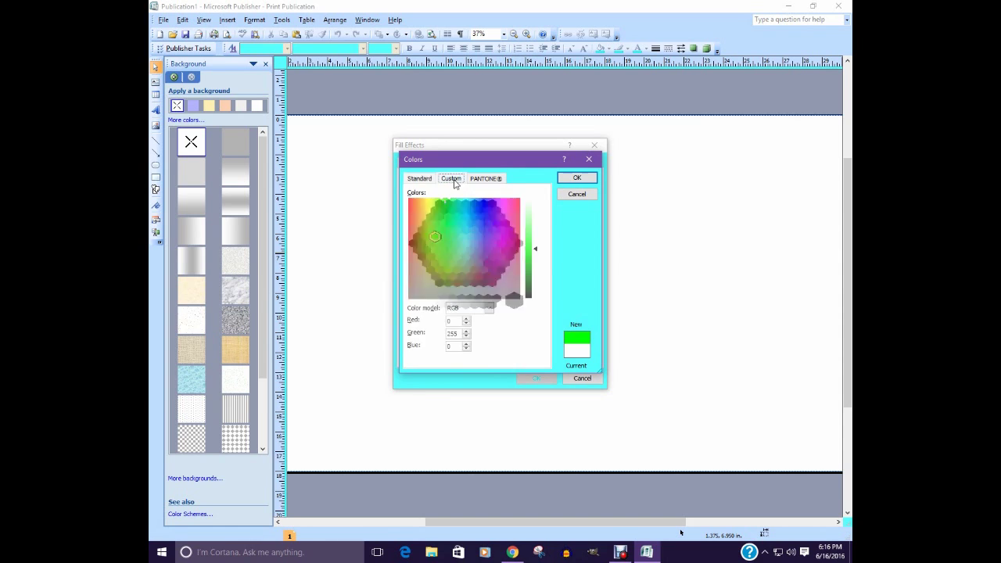
drag(539, 252, 537, 242)
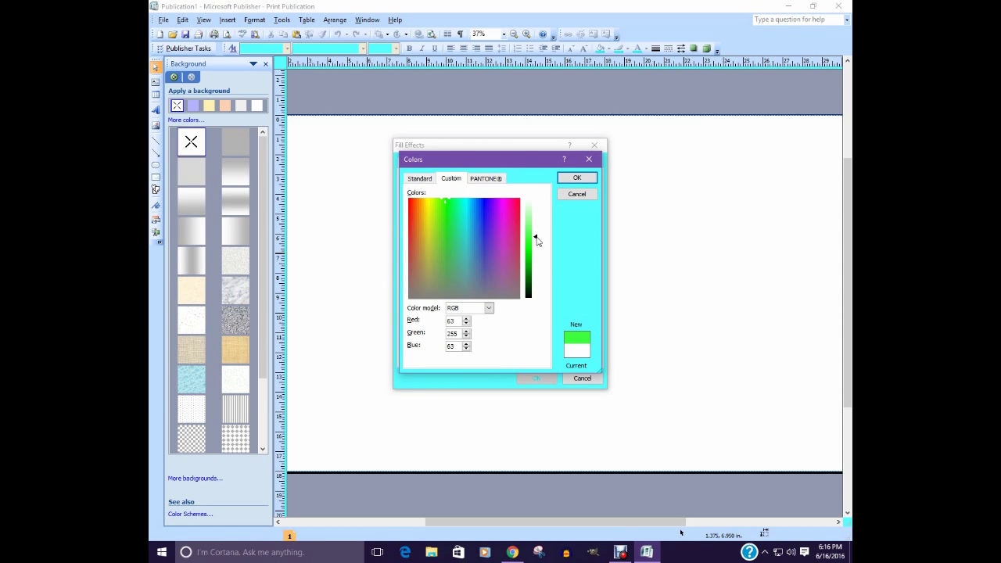
Step: Choose cyan (RGB 0, 255, 255) as the base color and apply the last tint in its first row as the page background
click(417, 179)
click(452, 224)
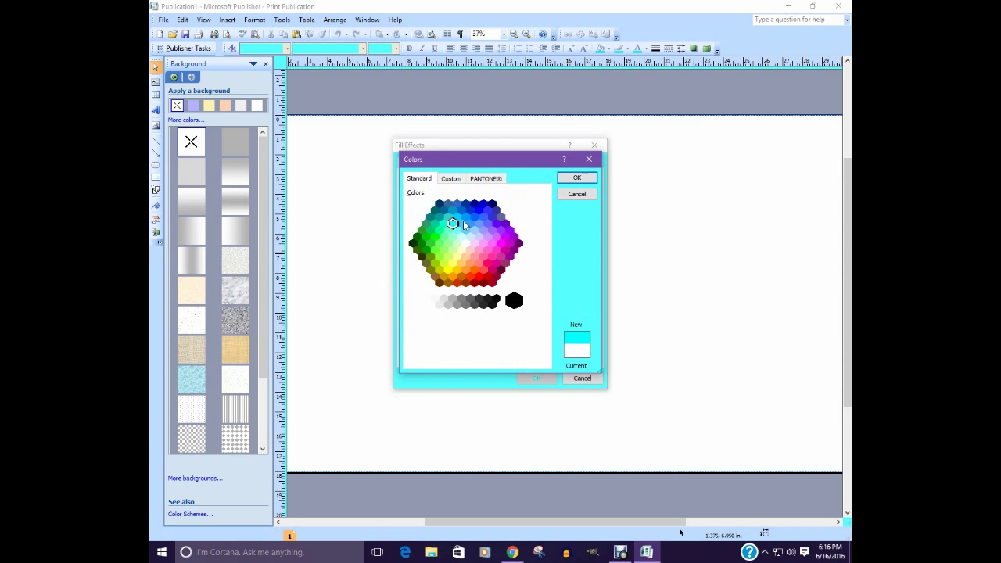
click(451, 178)
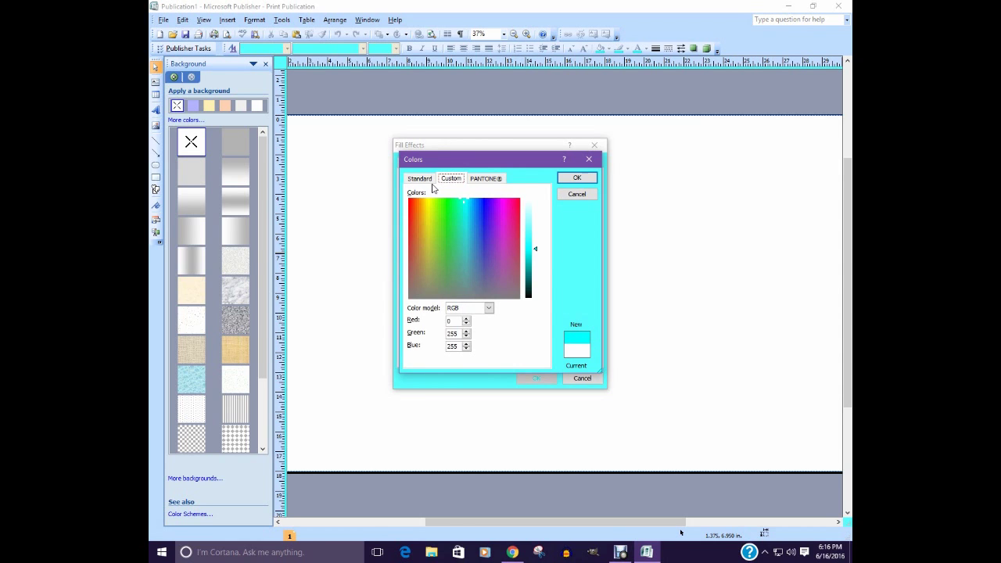
click(577, 178)
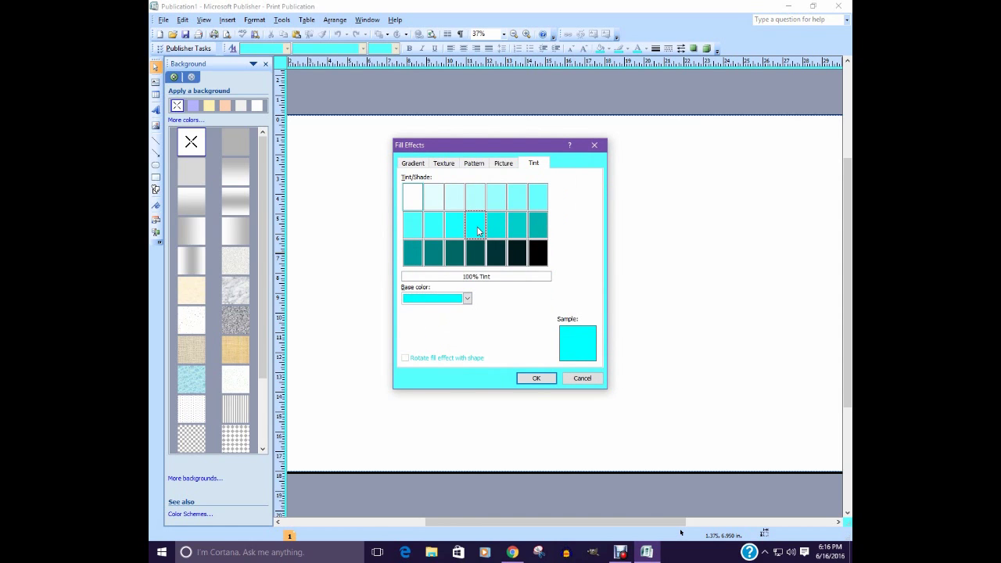
click(539, 197)
click(545, 379)
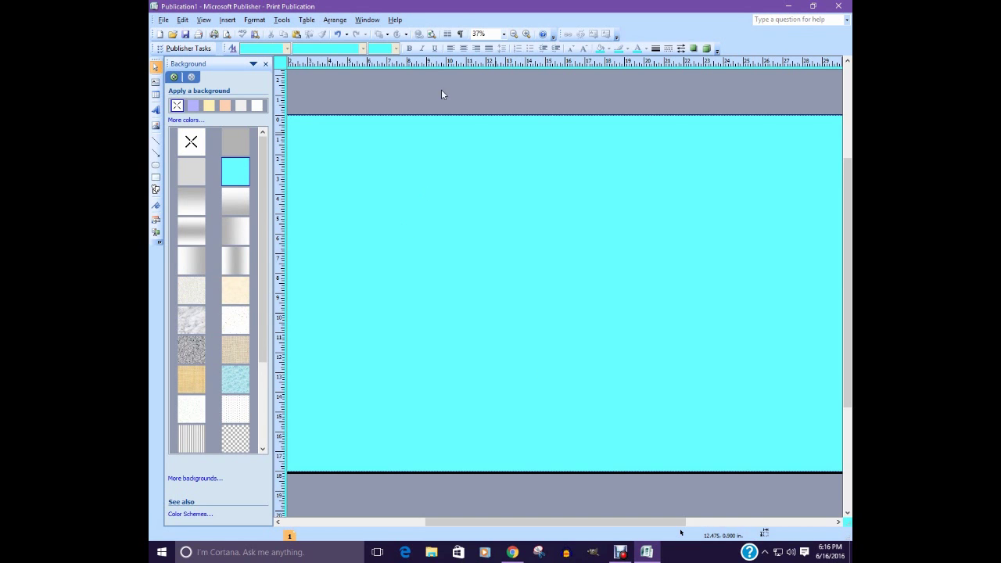
click(265, 63)
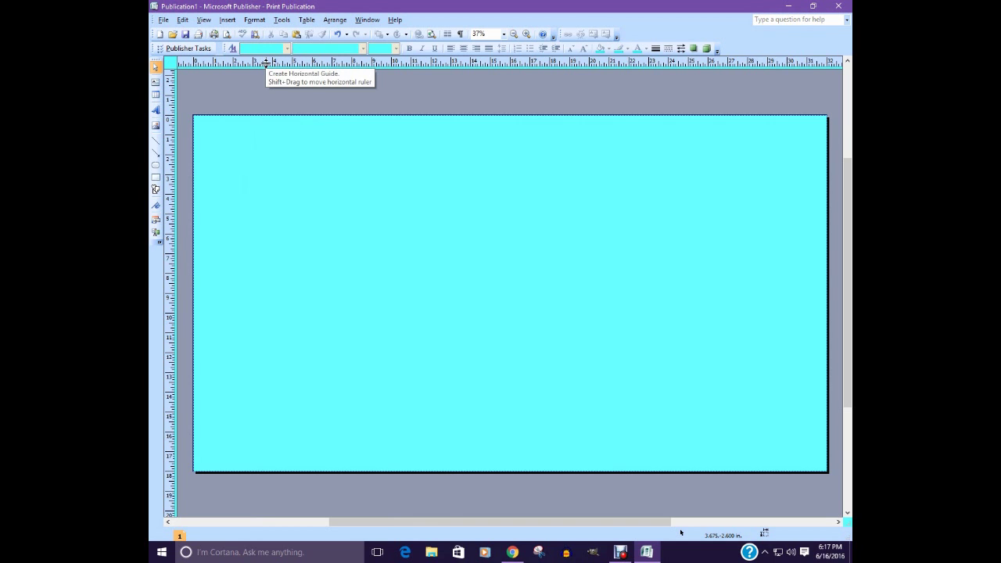
Step: Save the publication as a JPEG File Interchange Format image named "Light blue filter" in Documents
click(164, 21)
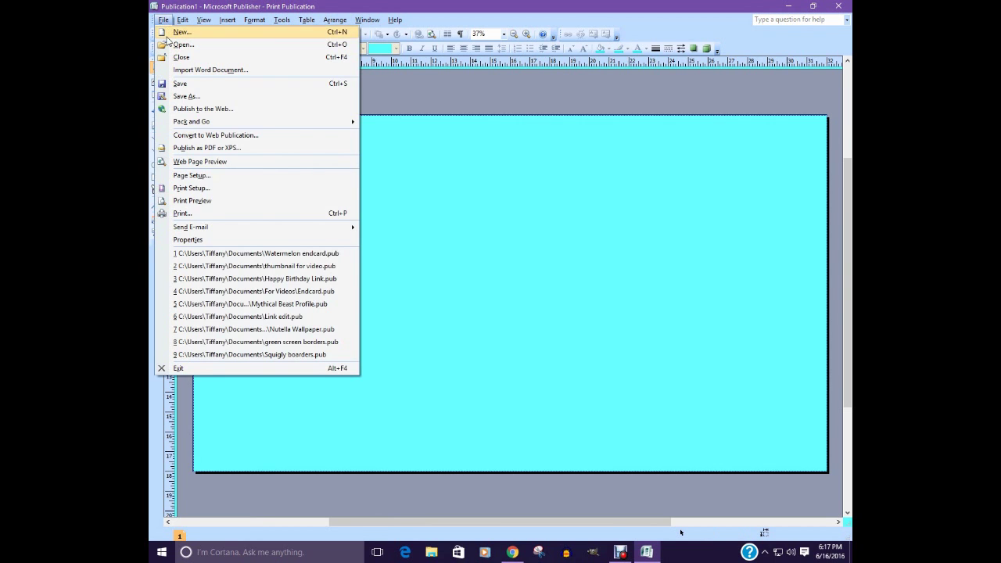
click(224, 97)
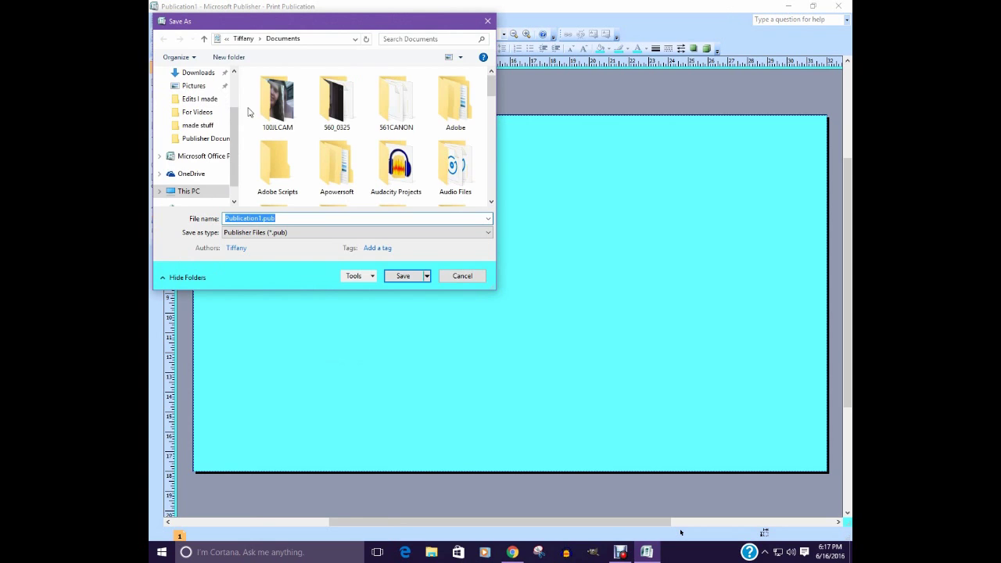
key(BackSpace)
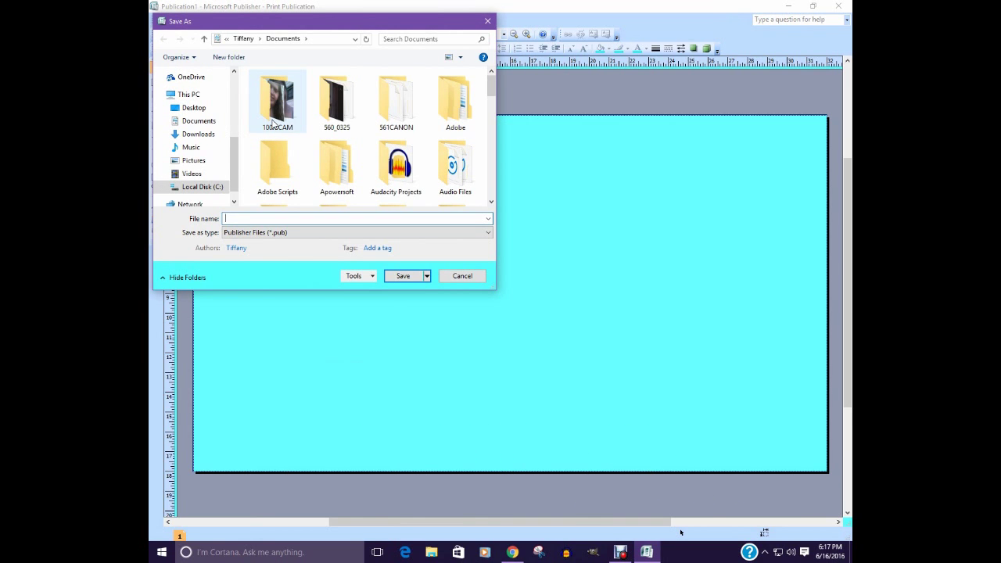
text(Light blue filte)
click(344, 233)
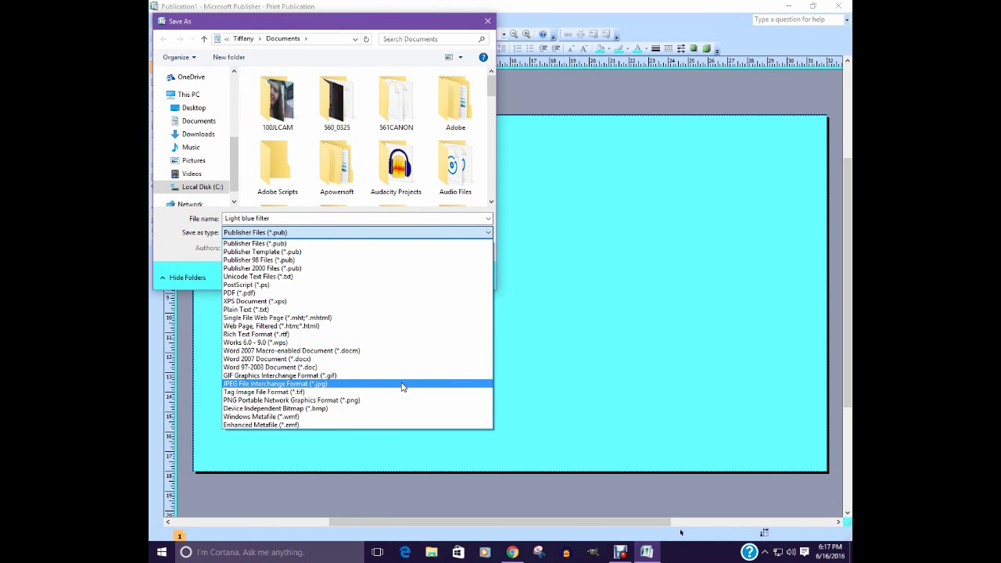
click(403, 386)
click(417, 308)
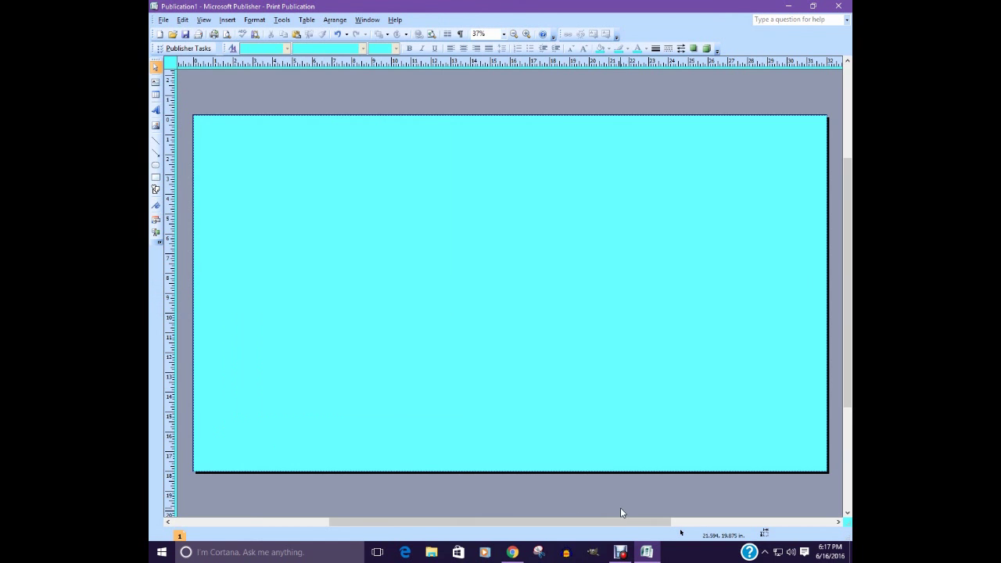
Step: Launch Vegas Pro 13.0, then open the Logitech Webcam folder within Videos in File Explorer
click(162, 552)
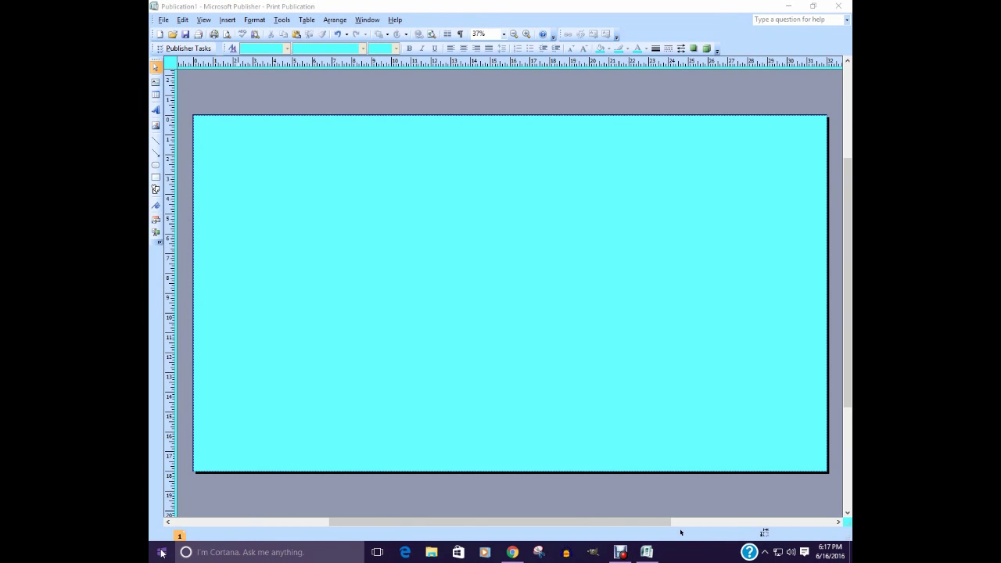
click(256, 552)
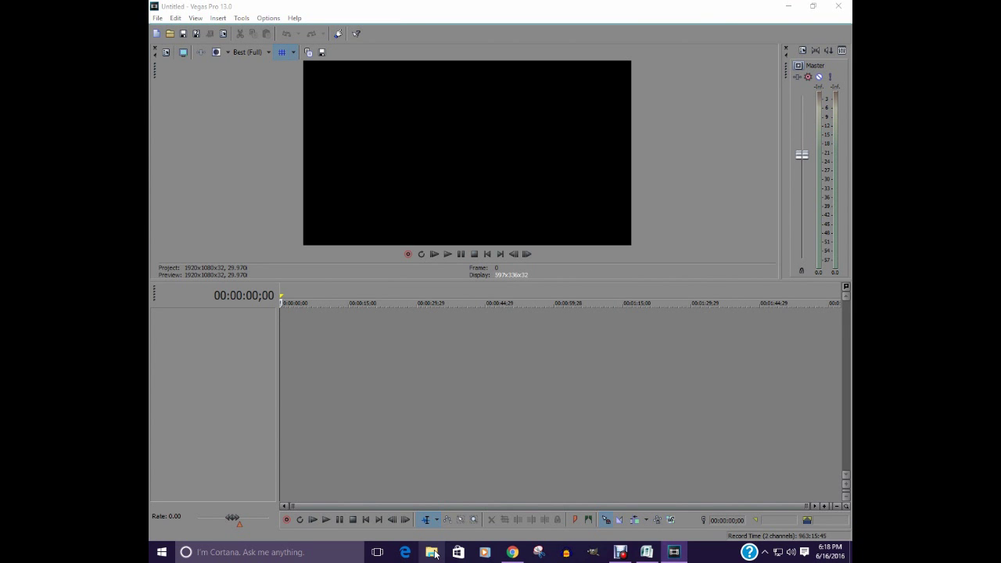
click(432, 553)
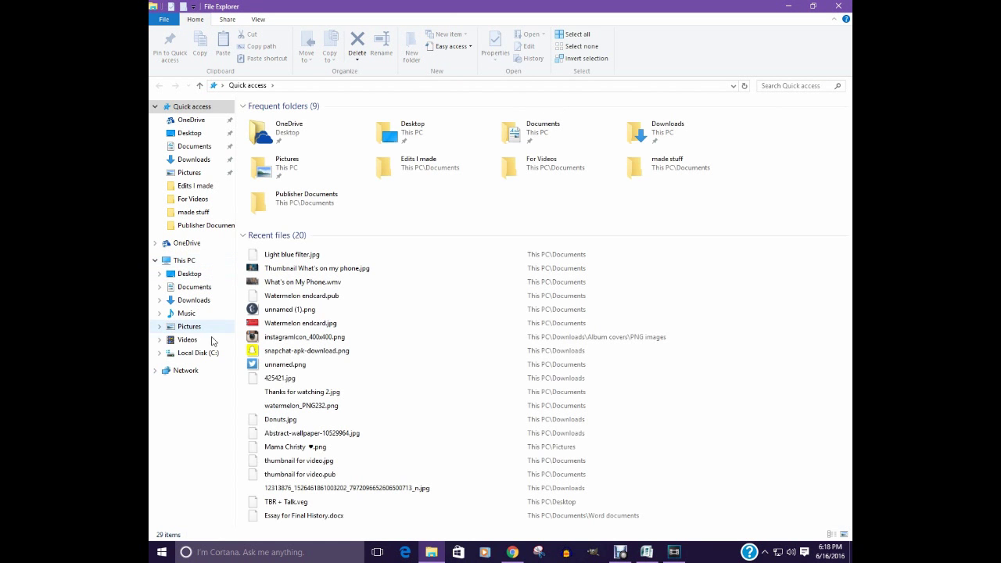
click(214, 344)
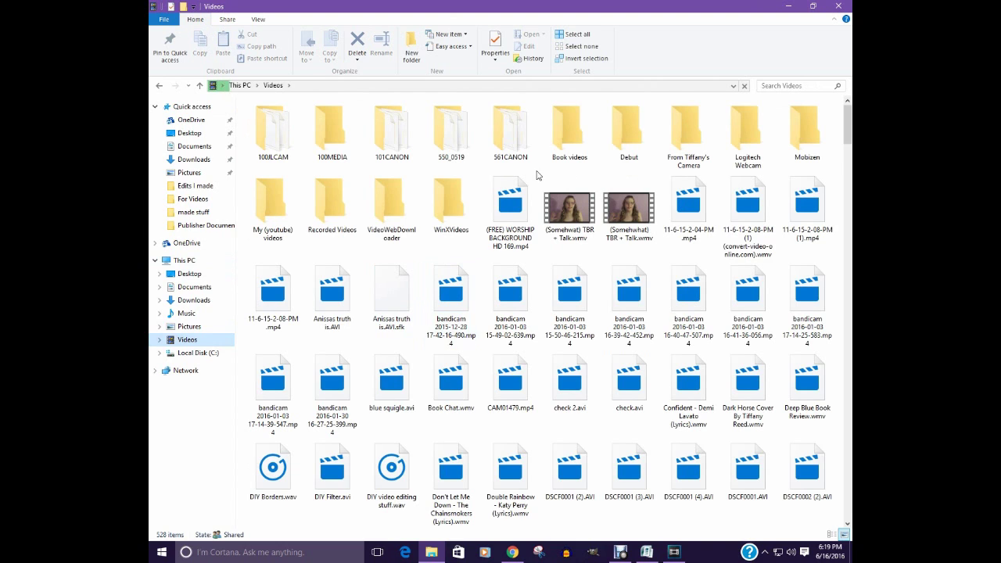
click(747, 137)
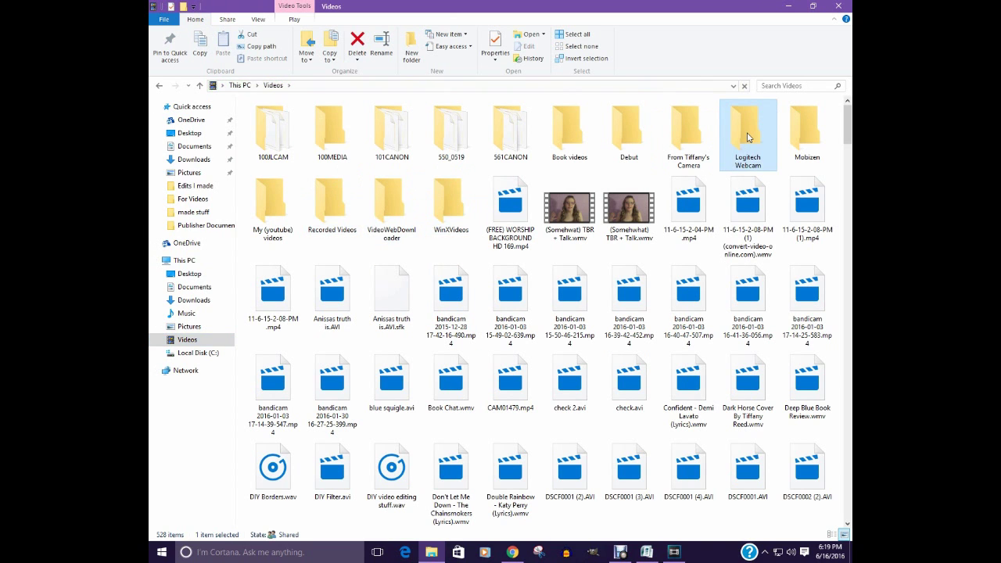
double_click(747, 138)
Step: Add Video 9.wmv from the Logitech Webcam folder to the Vegas Pro timeline, starting at 00:00:00;00
drag(335, 213, 486, 379)
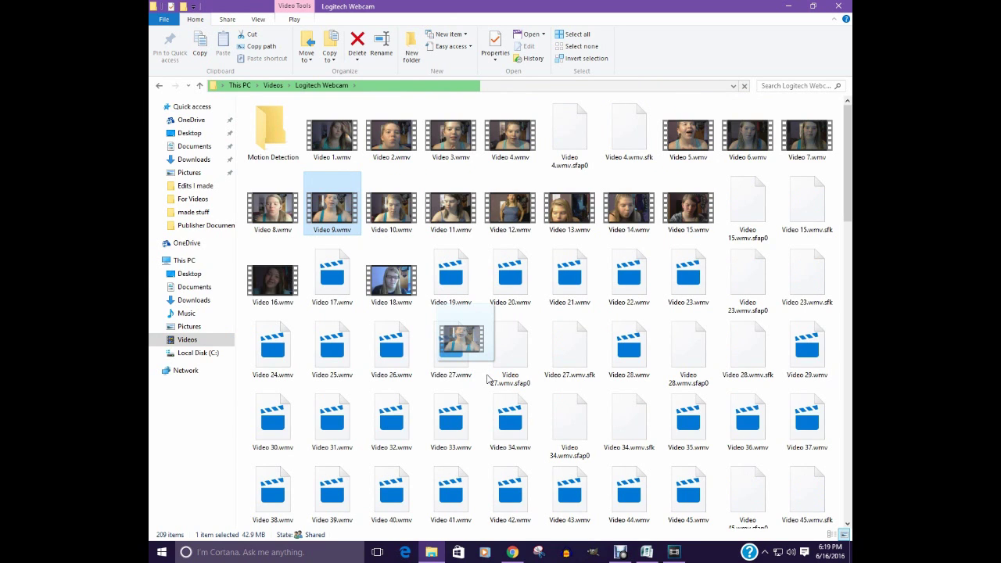
key(alt+Tab)
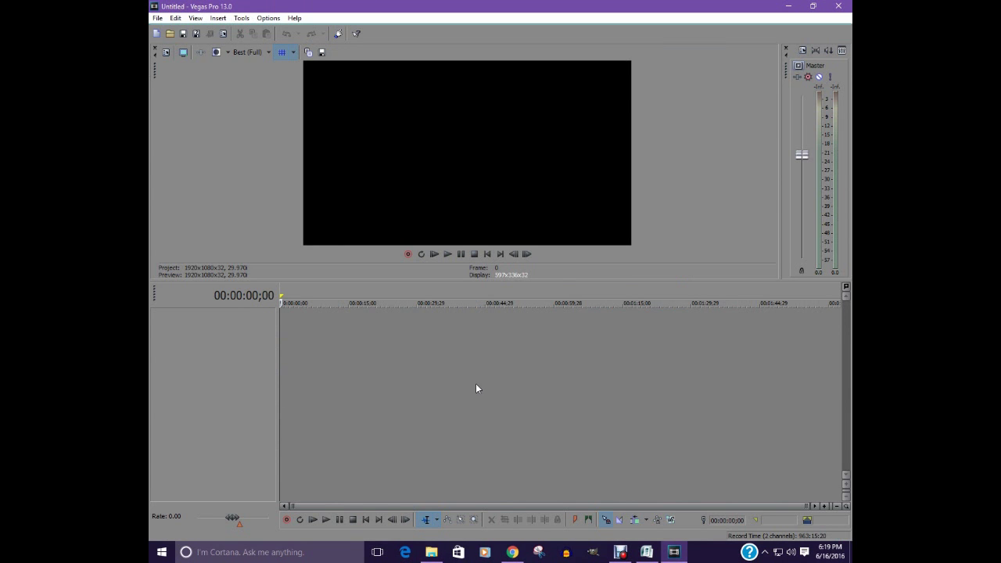
drag(473, 382, 473, 383)
drag(474, 382, 473, 381)
click(496, 306)
click(557, 220)
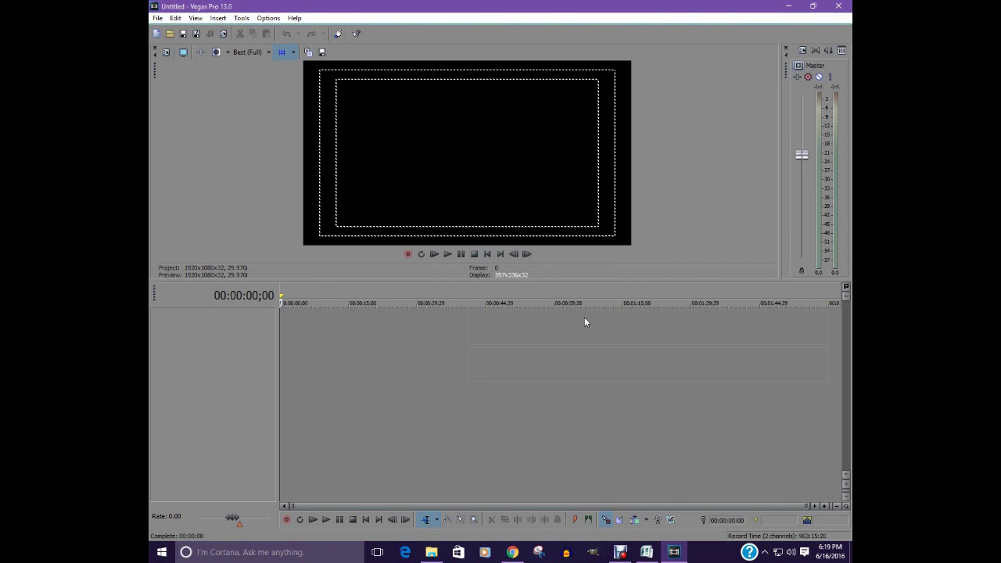
drag(583, 328, 393, 319)
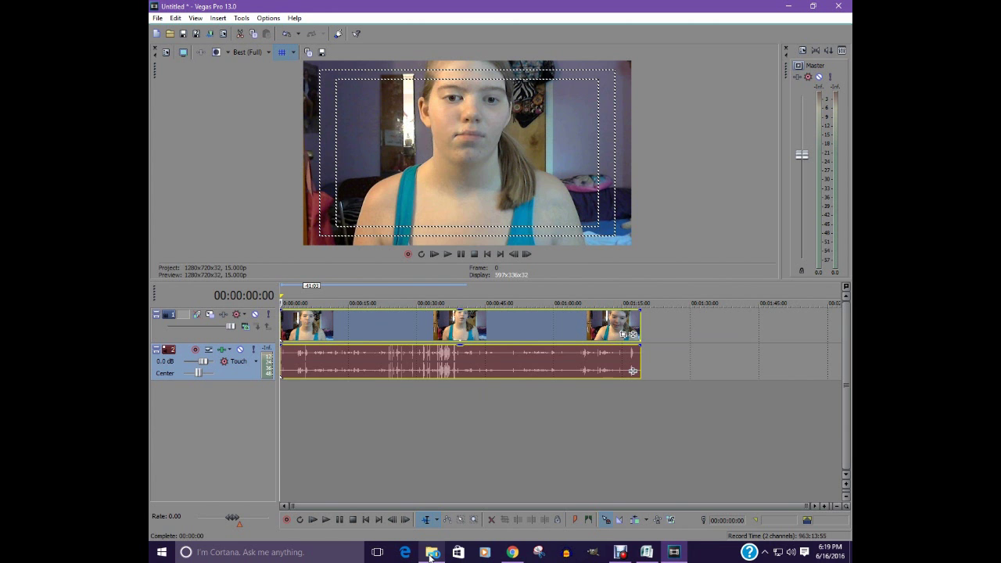
Step: Add Light blue filter.jpg from the Documents folder to a new track below the webcam clip in Vegas Pro
click(430, 556)
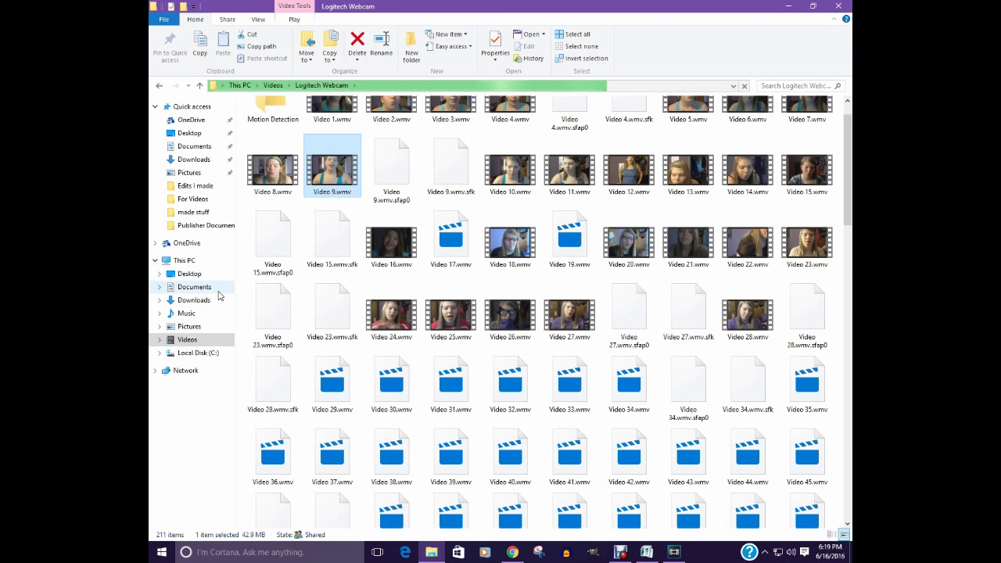
click(220, 292)
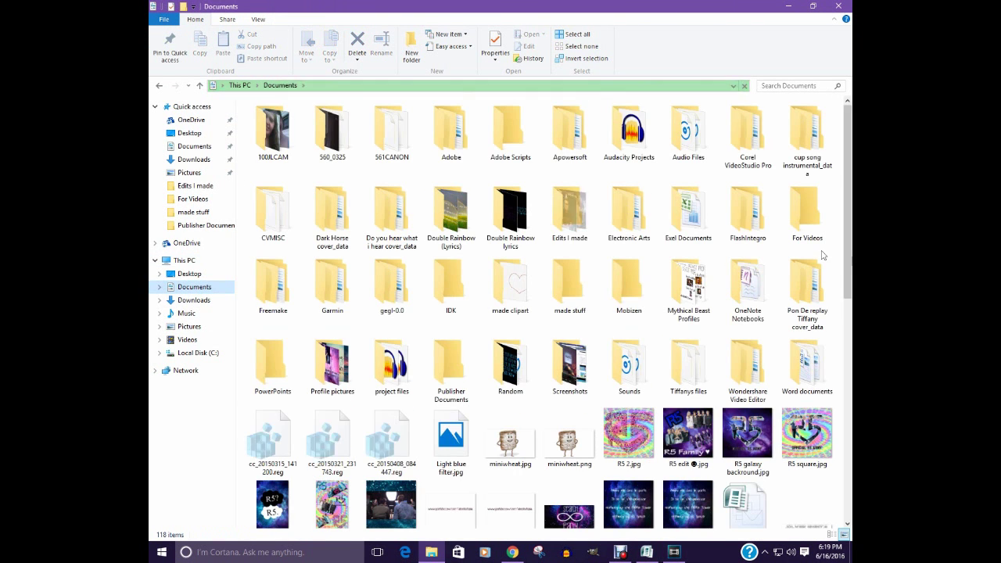
drag(847, 176, 851, 279)
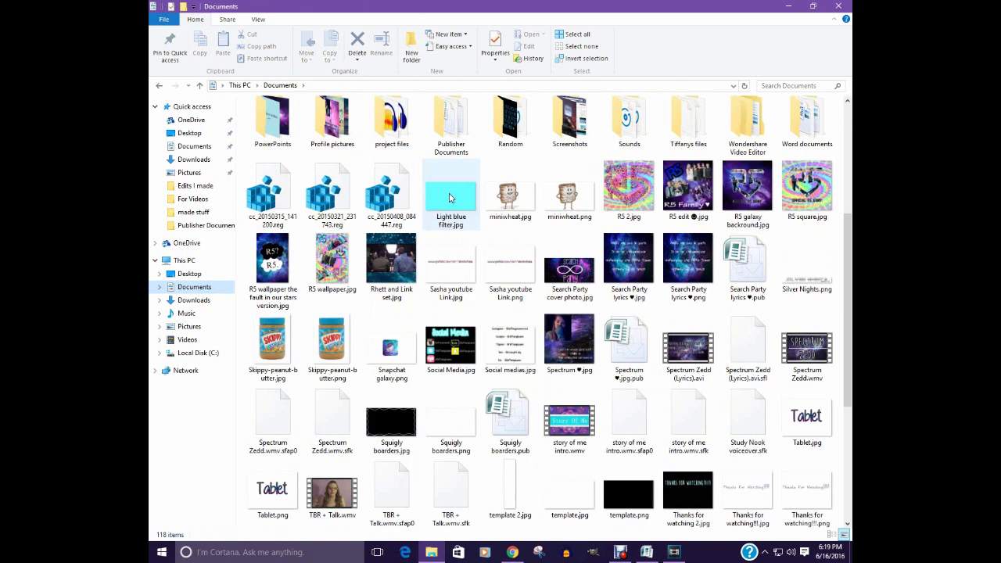
click(674, 552)
mouse_move(506, 413)
mouse_down()
mouse_move(484, 415)
mouse_move(491, 403)
mouse_up()
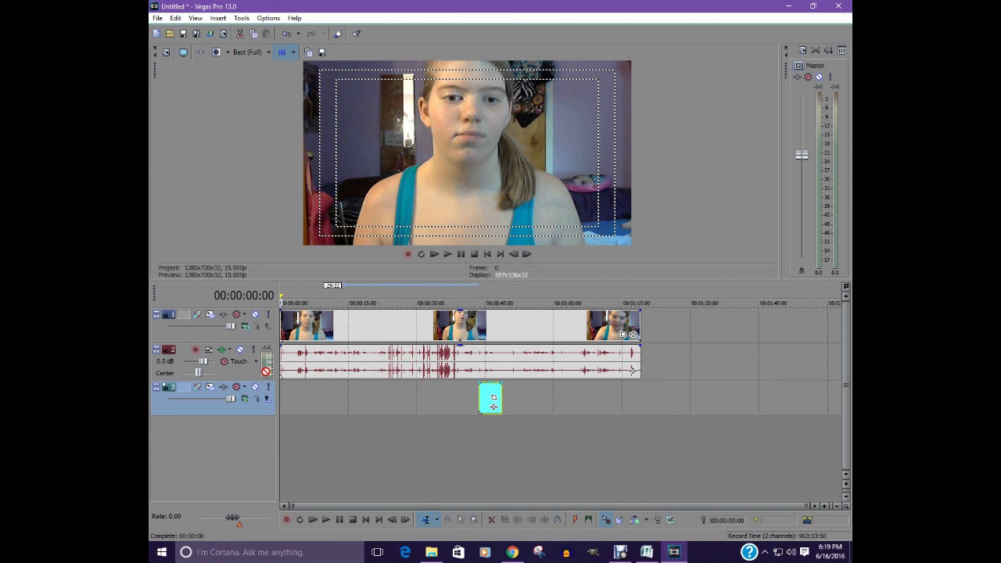
Step: Align the blue filter clip with the timeline start, move its track above the webcam video, and preview the overlap
drag(494, 406, 295, 406)
drag(211, 399, 211, 322)
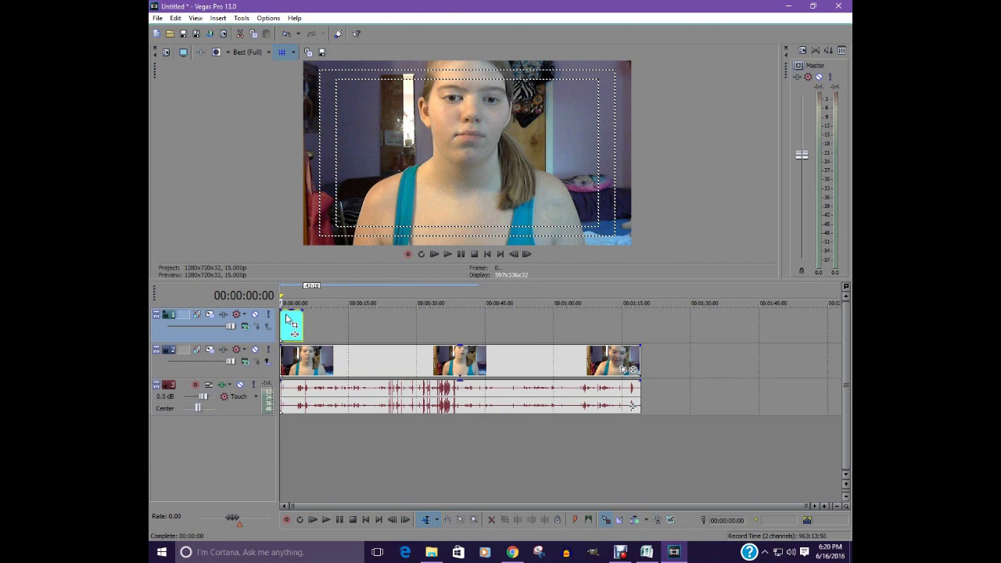
click(296, 304)
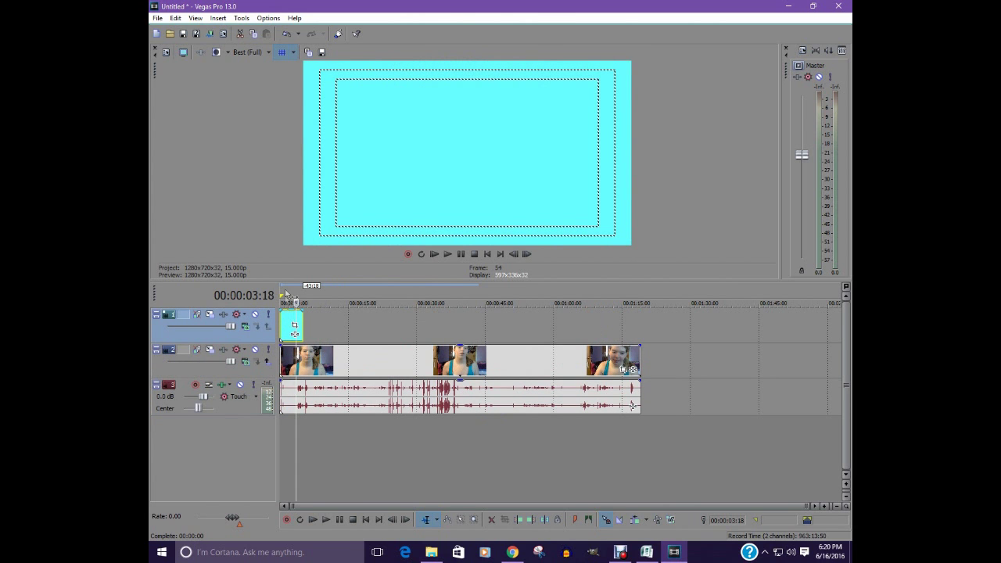
click(285, 303)
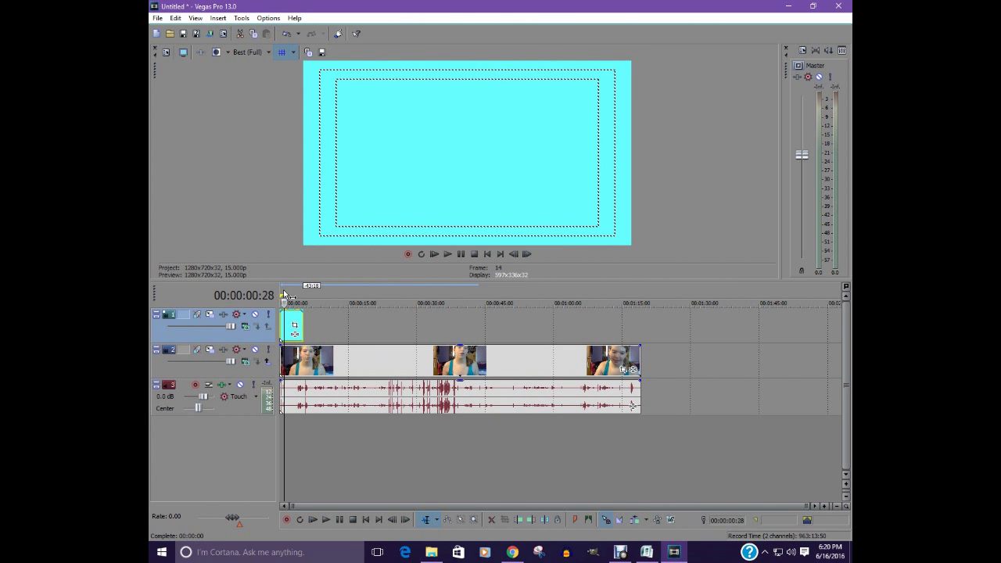
Step: Lower the blue filter clip's opacity level until the webcam video shows through, then raise the level again
click(823, 506)
click(823, 506)
click(824, 506)
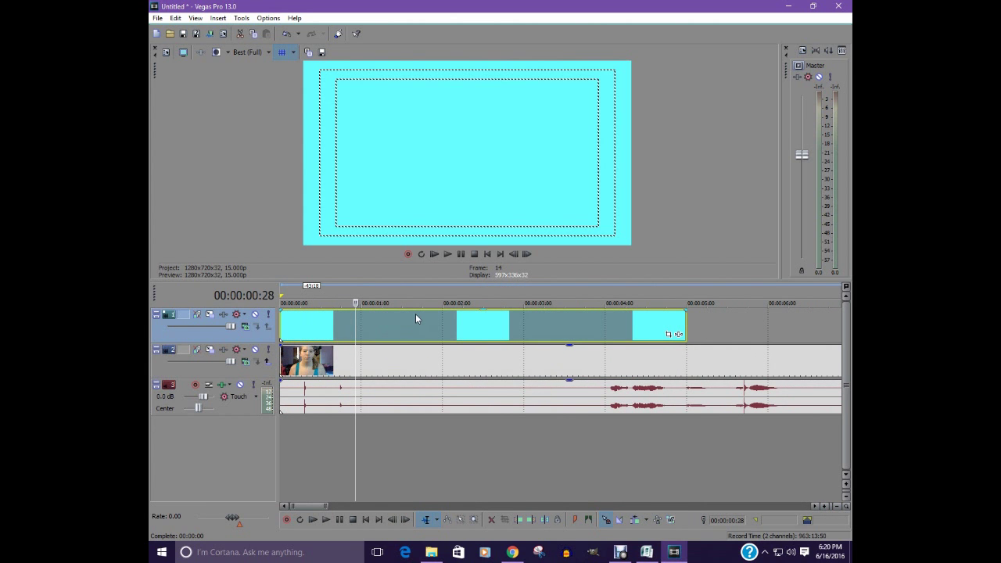
mouse_move(431, 314)
drag(436, 315, 435, 325)
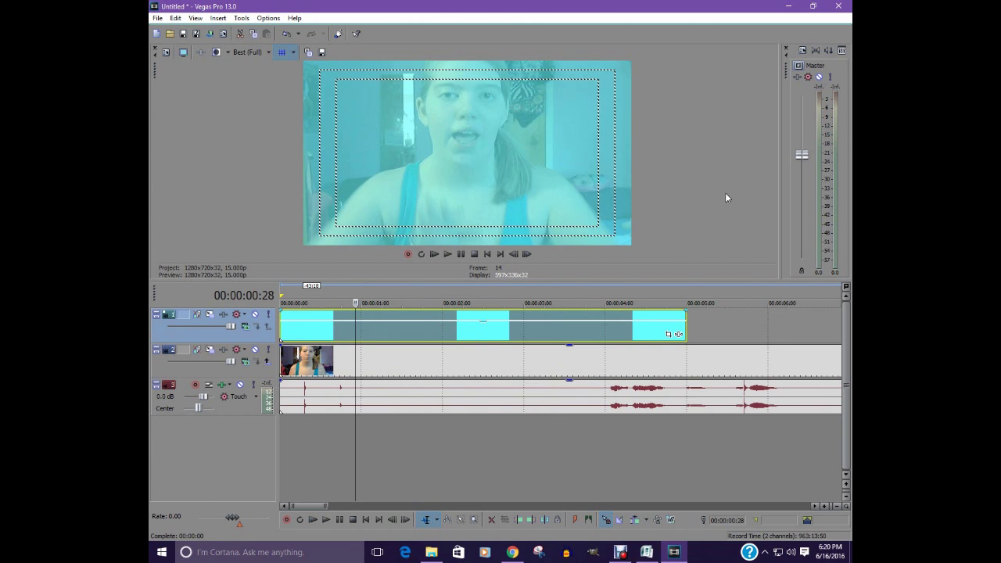
mouse_move(408, 316)
drag(396, 323, 399, 310)
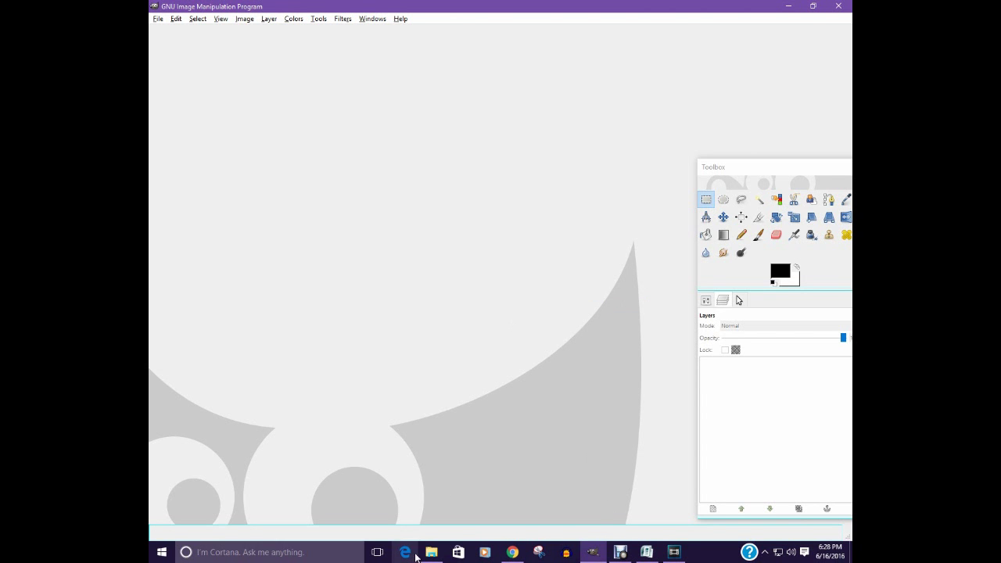
Step: Open Light blue filter.jpg from the Documents folder as an image in GIMP, with the Toolbox window fully in view
drag(797, 168, 748, 129)
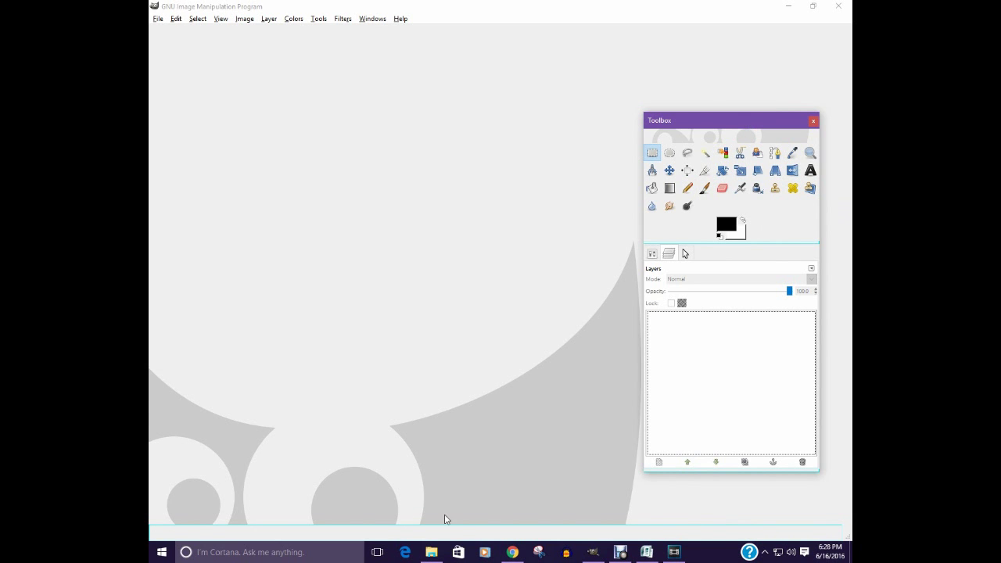
click(432, 552)
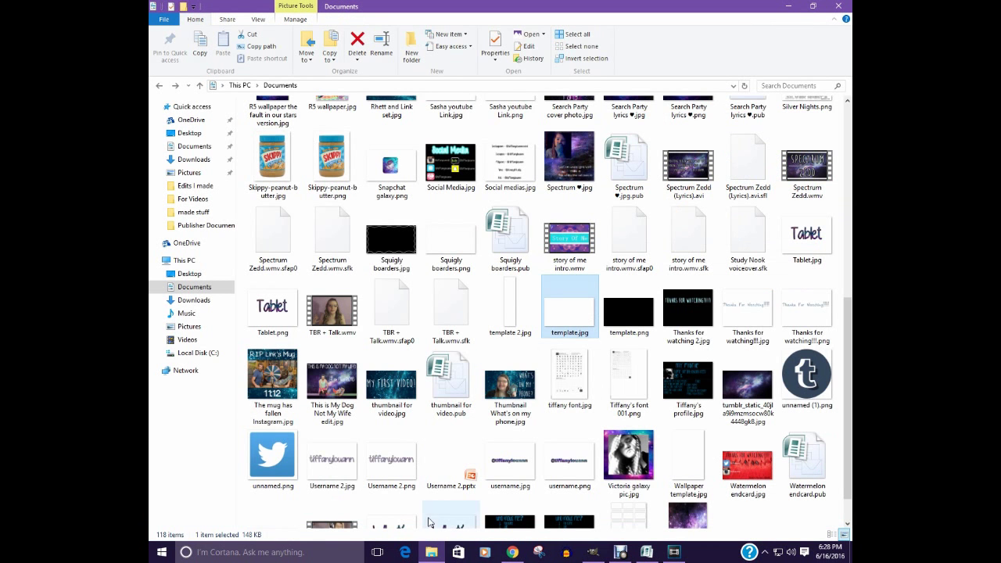
scroll(850, 395, down, 1)
drag(850, 395, 828, 260)
click(461, 235)
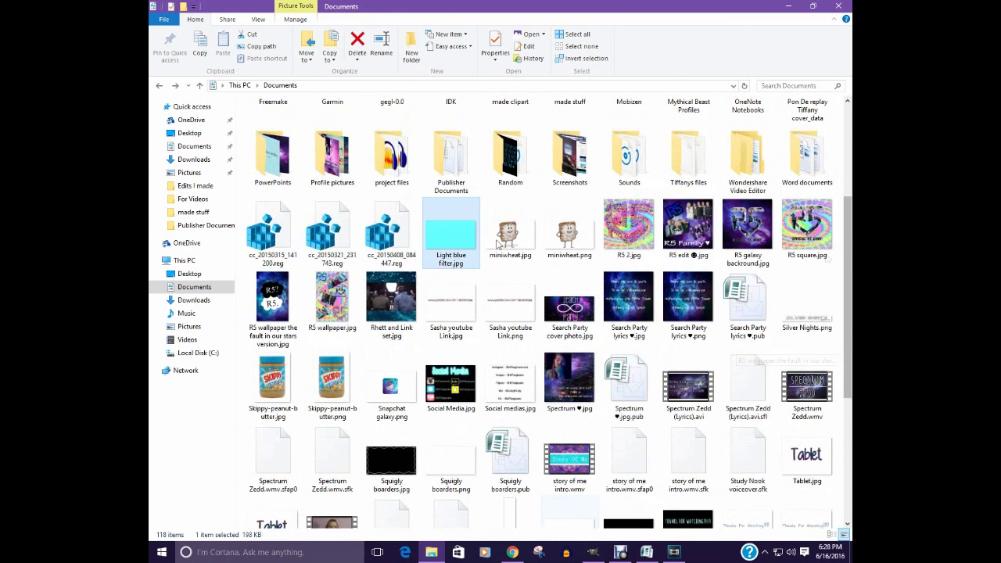
drag(498, 245, 484, 306)
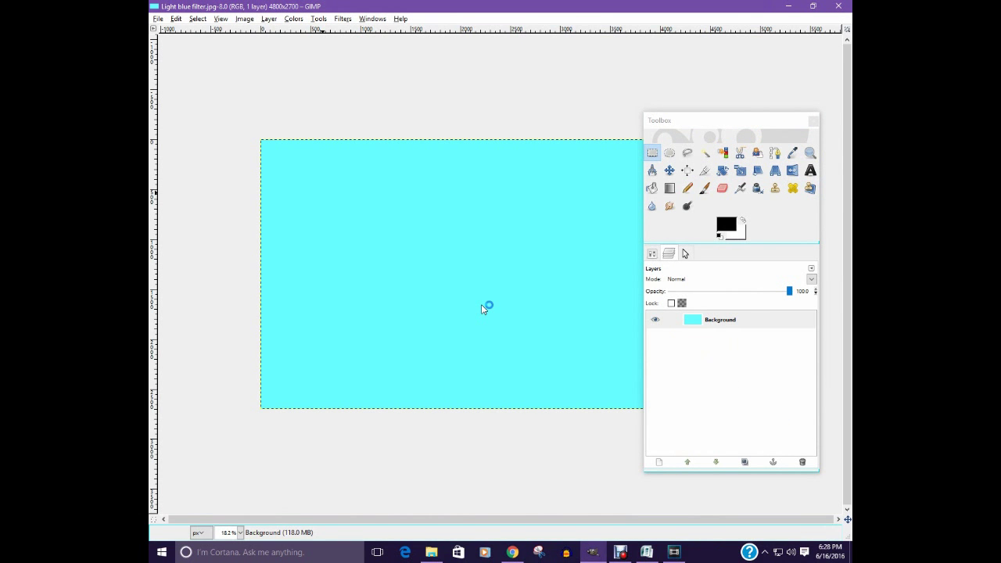
Step: Add template.jpg from the Documents folder as a new layer and place it below the Background layer
mouse_move(723, 129)
mouse_down()
mouse_move(807, 132)
mouse_move(832, 120)
mouse_move(721, 122)
mouse_move(746, 122)
mouse_move(738, 119)
mouse_up()
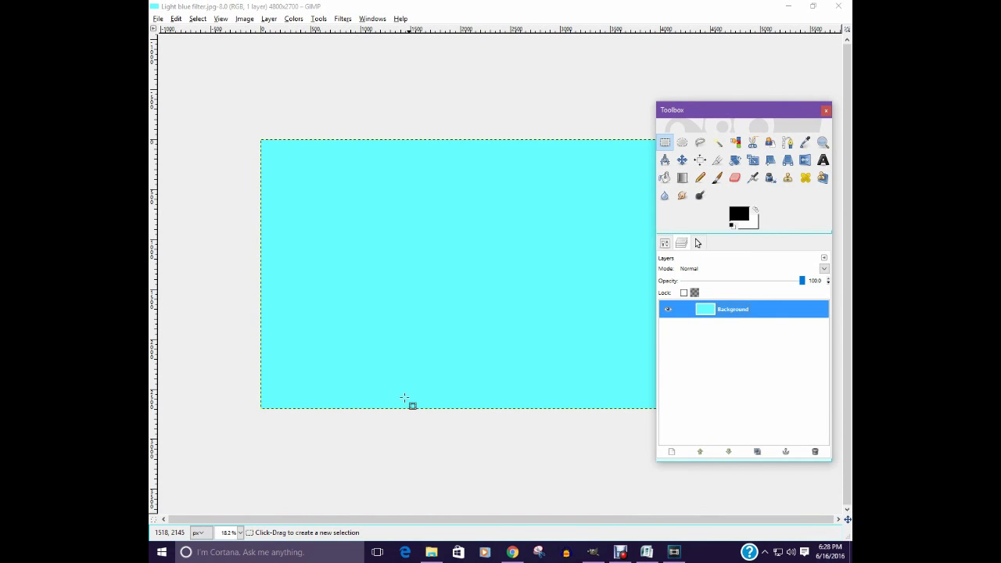
key(alt+Tab)
scroll(498, 457, down, 4)
double_click(568, 269)
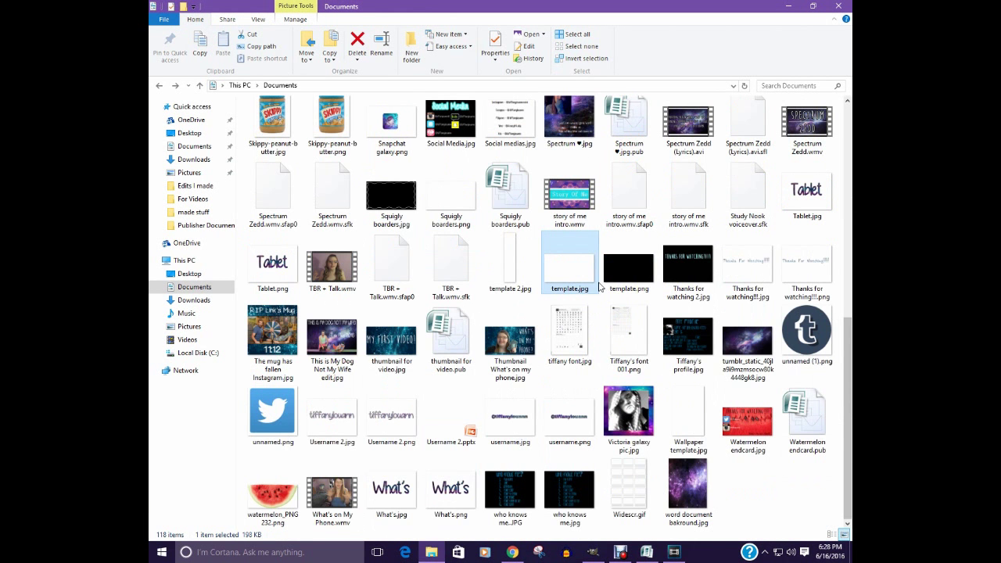
click(595, 553)
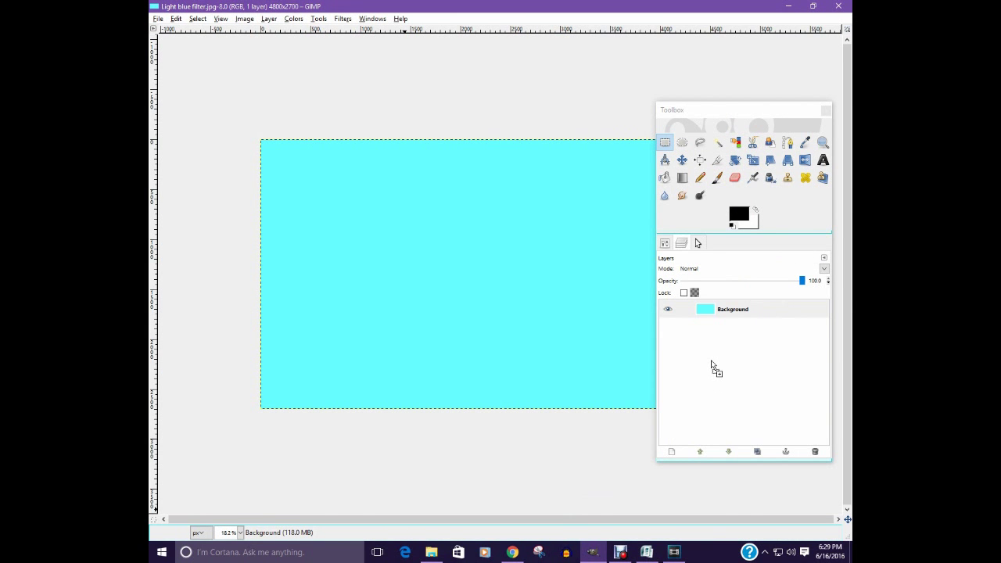
drag(714, 368, 714, 369)
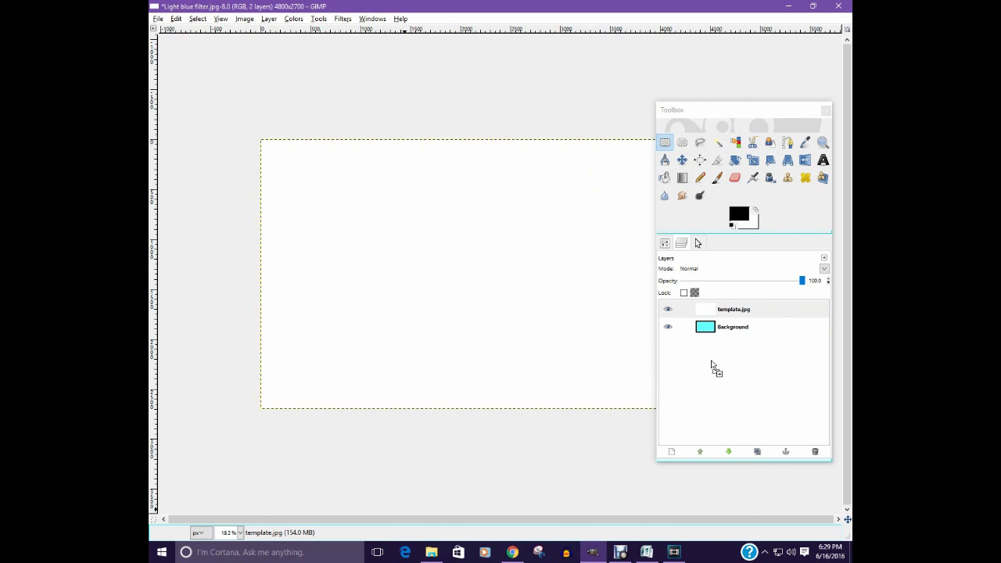
drag(712, 363, 772, 335)
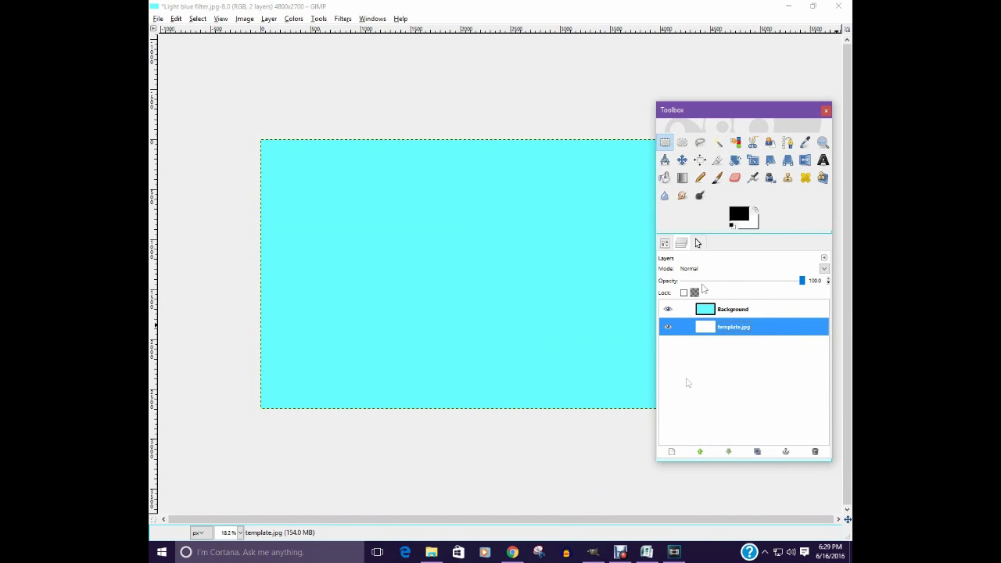
mouse_move(711, 110)
mouse_down()
mouse_move(771, 108)
mouse_move(784, 121)
mouse_move(711, 124)
mouse_up()
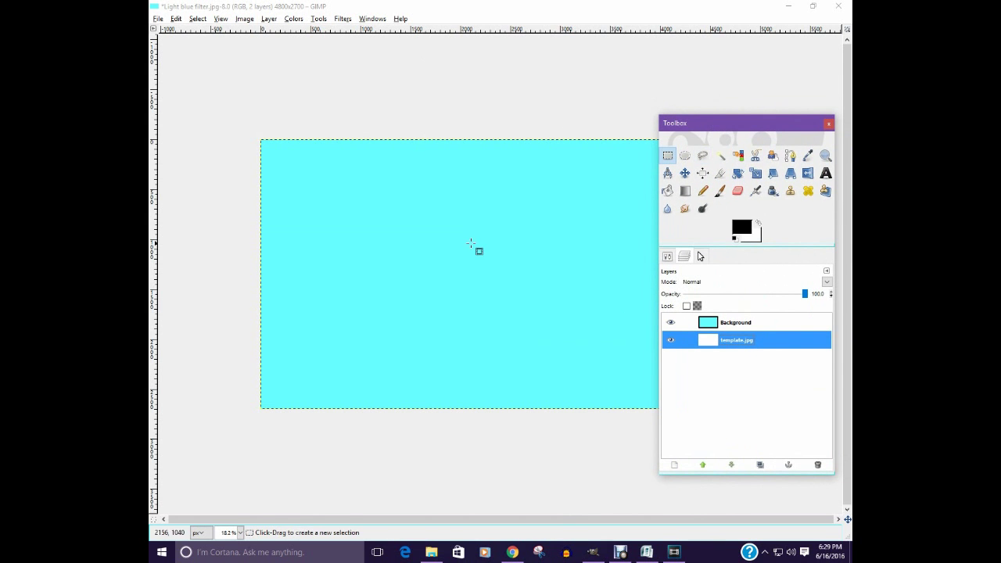
Step: Add an alpha channel to the blue Background layer
click(777, 323)
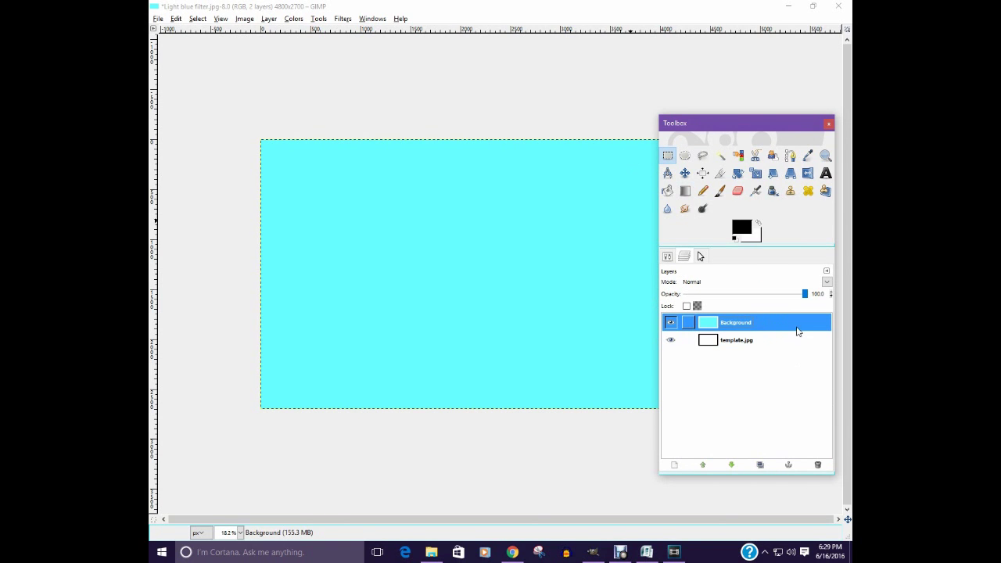
click(667, 155)
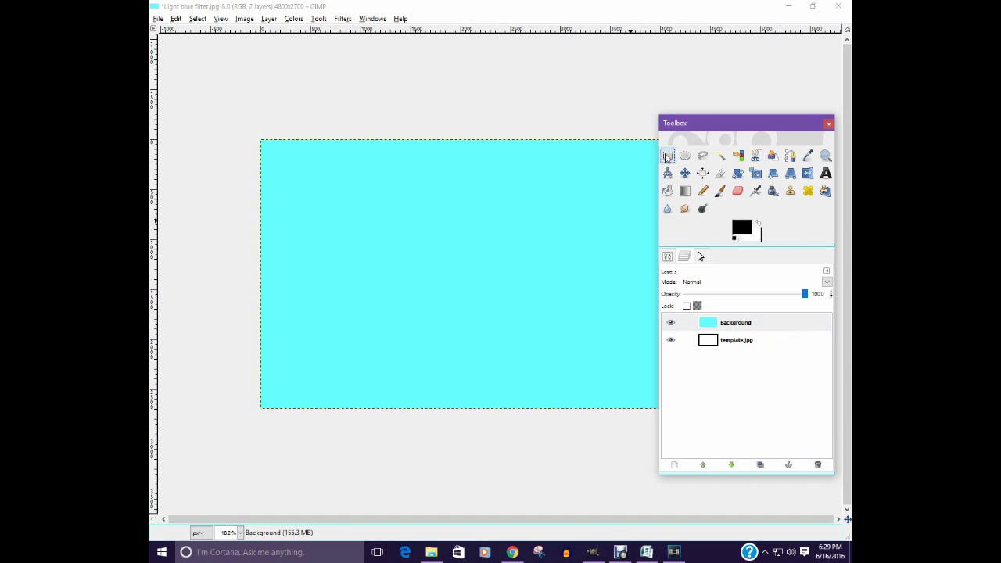
click(269, 18)
mouse_move(326, 127)
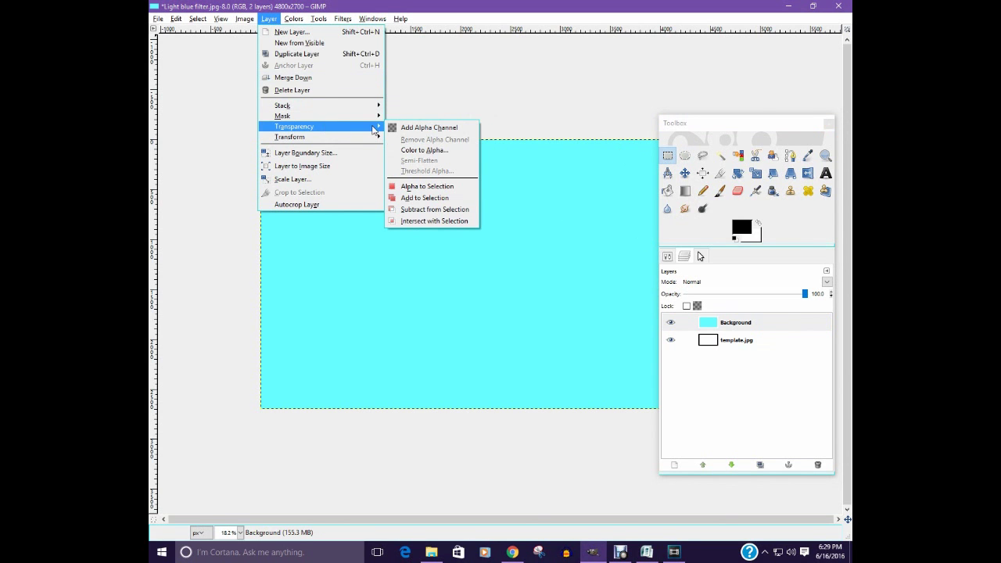
click(411, 128)
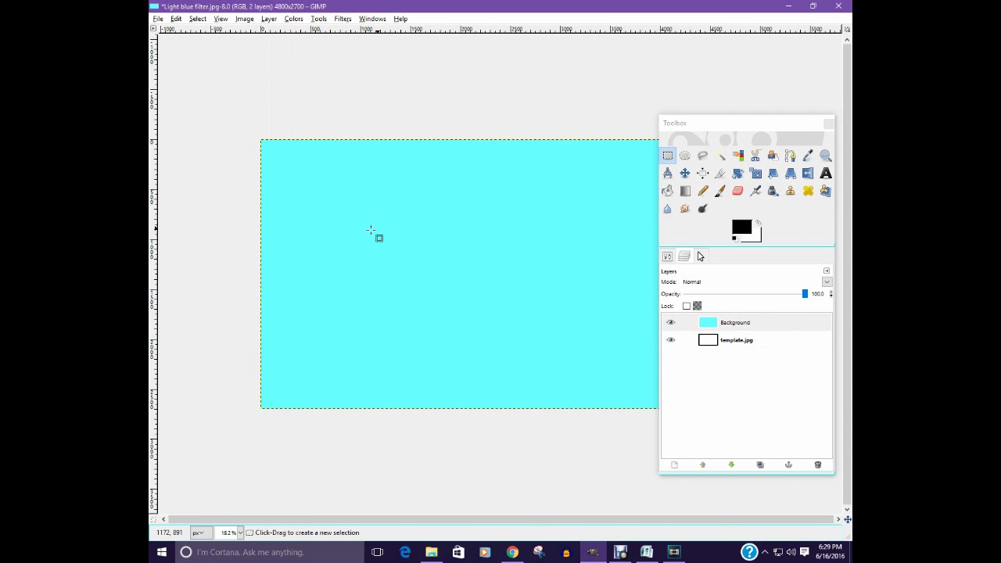
Step: Draw a wide, low rectangular selection on the blue layer and move it to the middle of the canvas
drag(275, 208, 651, 290)
drag(724, 124, 793, 139)
drag(467, 250, 515, 269)
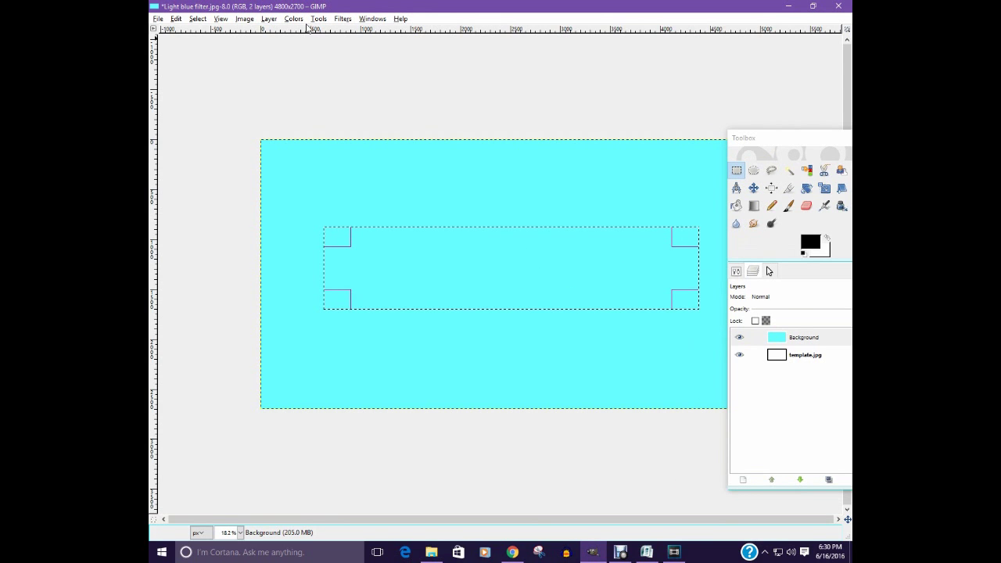
Step: Invert the selection and delete the blue outside the rectangle from the Background layer
click(197, 19)
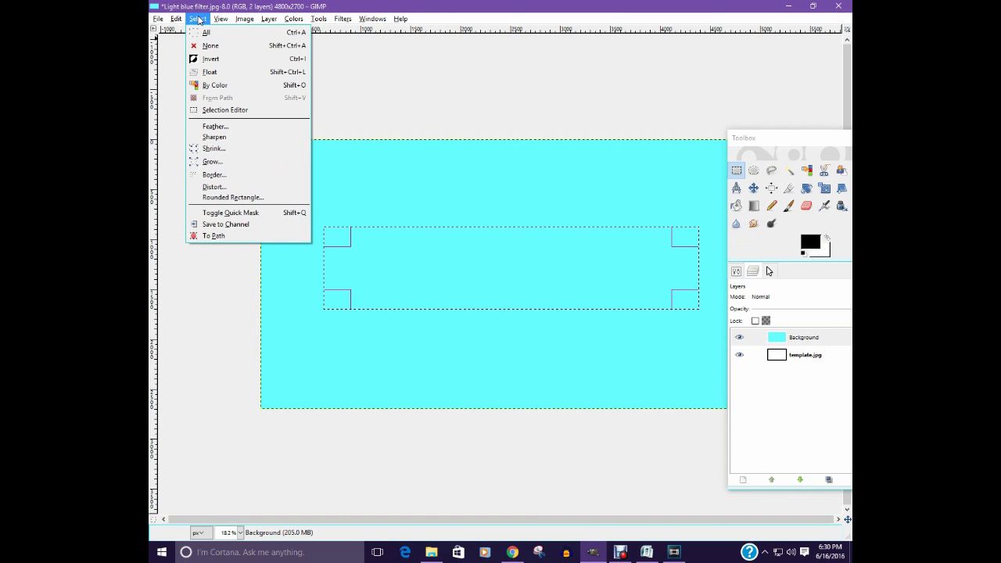
click(238, 58)
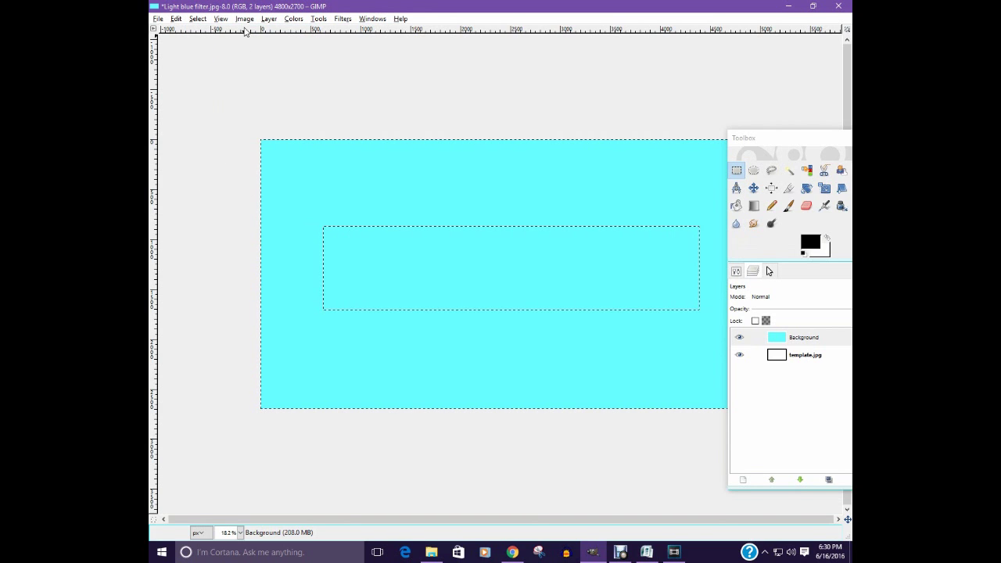
key(Delete)
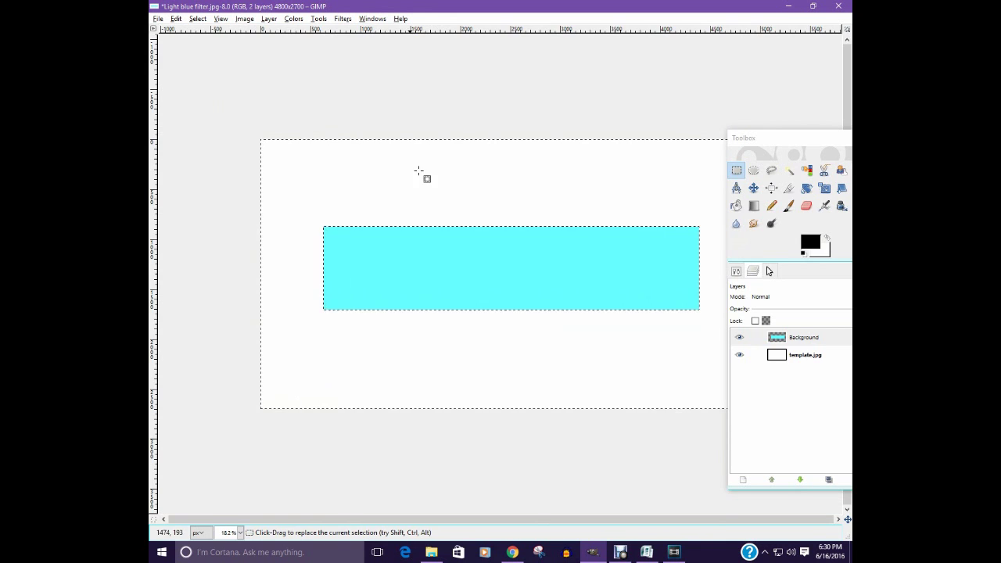
Step: With the template.jpg layer active, draw a rectangular selection about 4218 × 1414 pixels around the blue bar
click(814, 355)
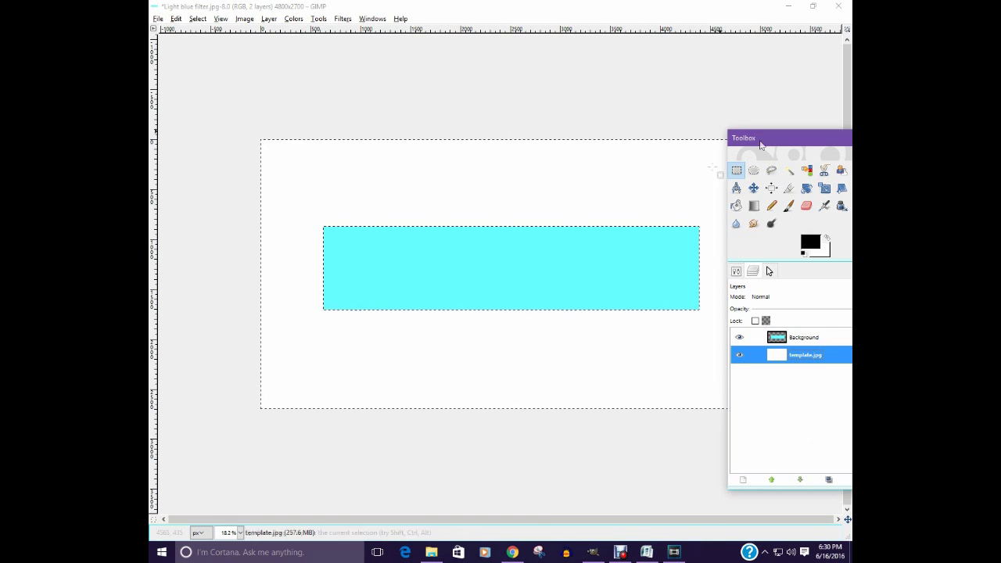
drag(770, 141, 810, 138)
click(305, 206)
drag(304, 206, 723, 345)
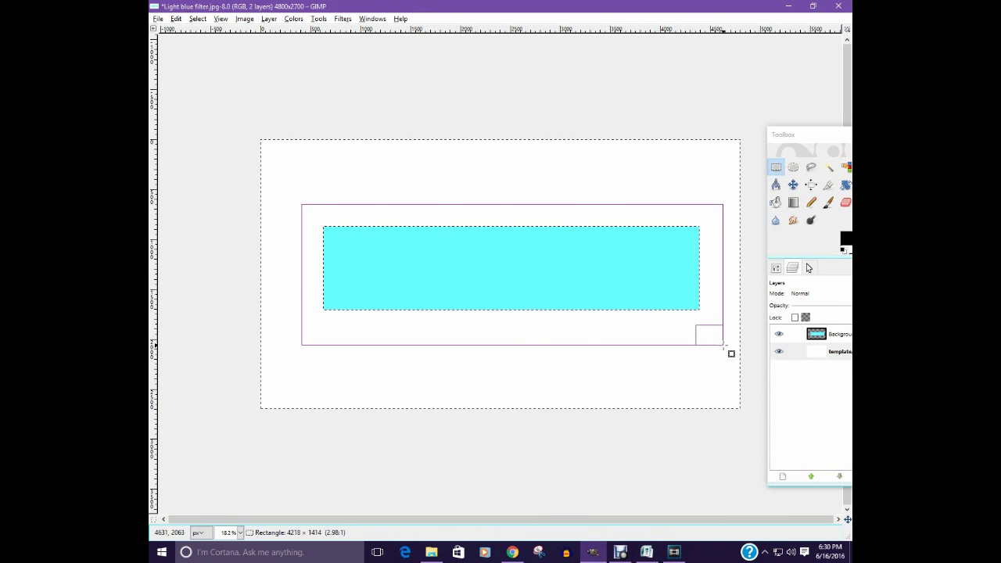
Step: Adjust the selection's upper, lower and side edges to leave a more even white border around the blue bar
drag(495, 221, 495, 215)
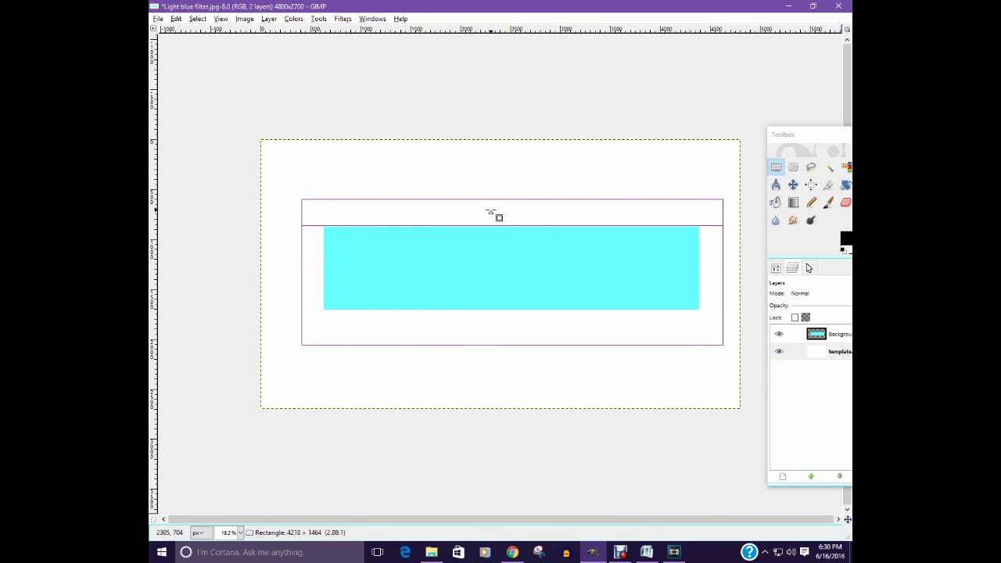
drag(489, 209, 490, 212)
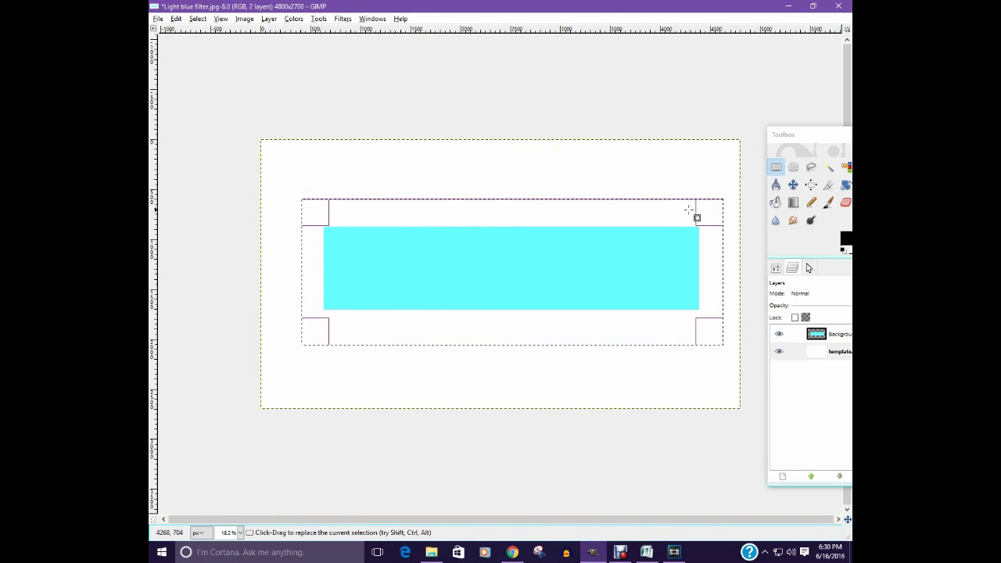
drag(557, 209, 561, 221)
drag(530, 332, 529, 322)
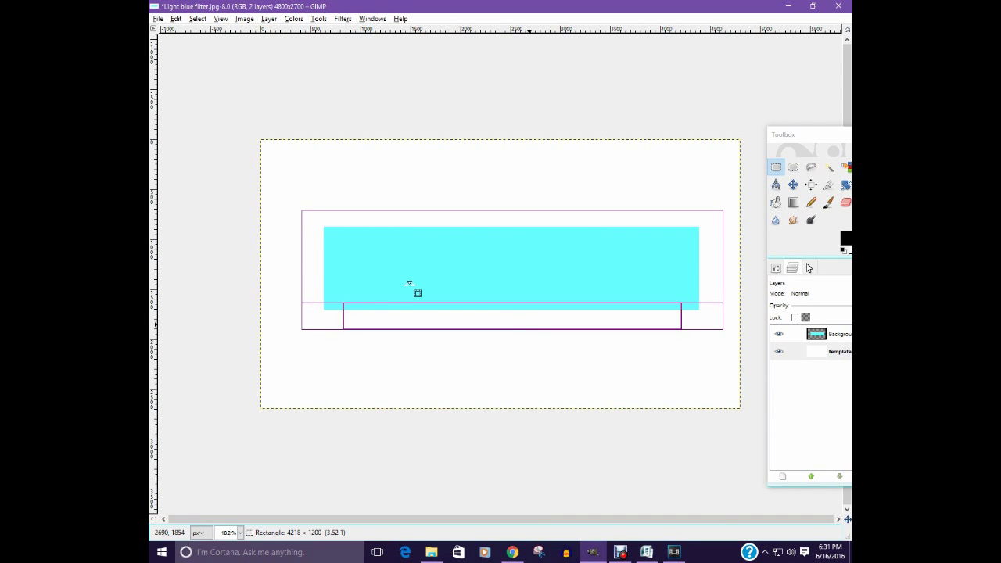
drag(320, 273, 315, 270)
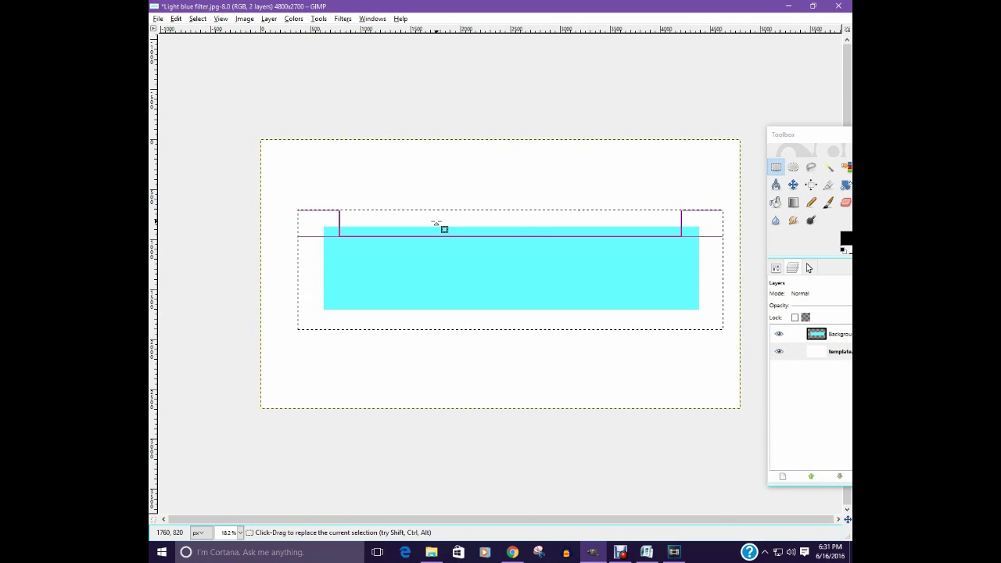
drag(443, 229, 441, 329)
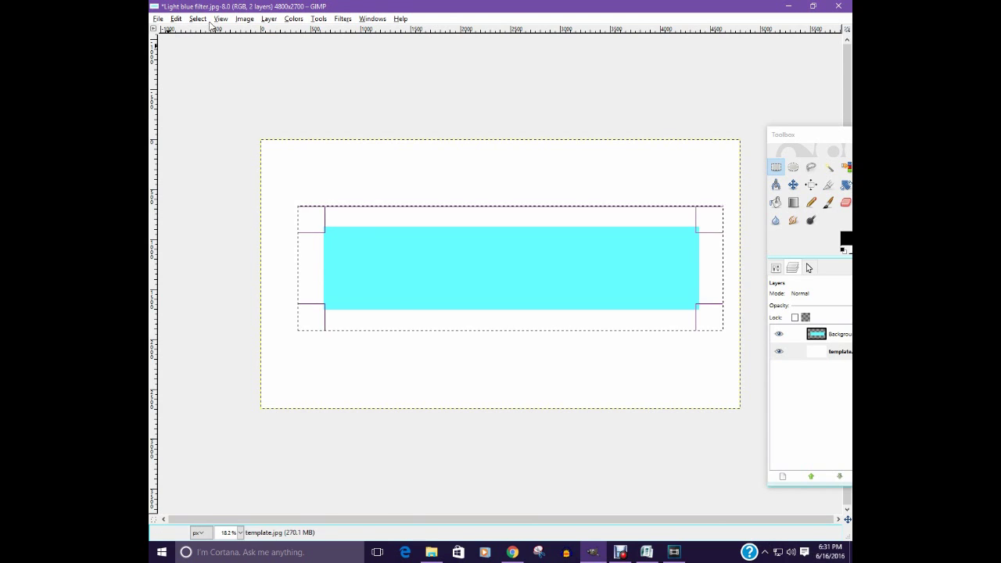
Step: Make the template.jpg layer transparent outside the rectangle by inverting the selection, adding an alpha channel and deleting the selected area
click(838, 357)
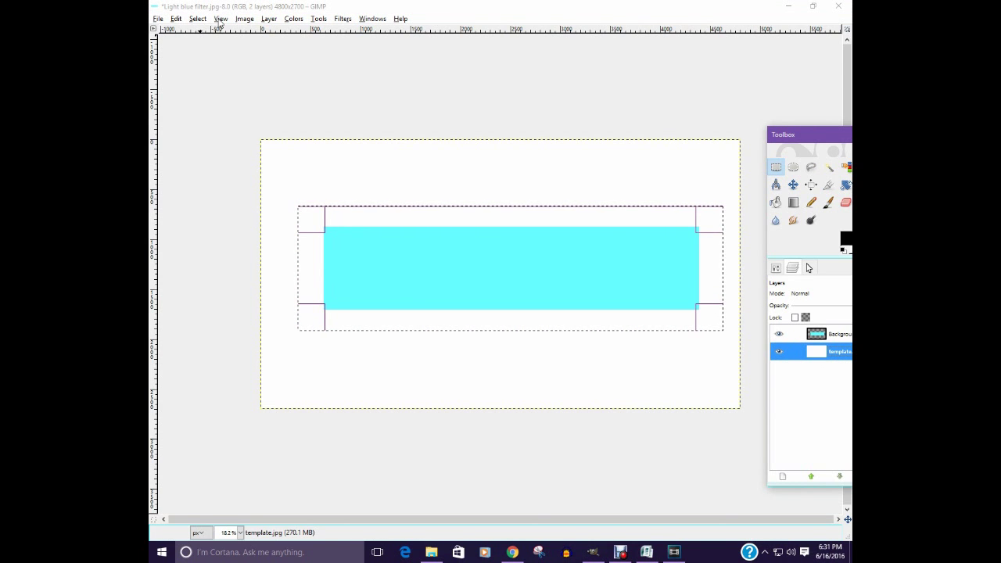
click(197, 19)
click(225, 67)
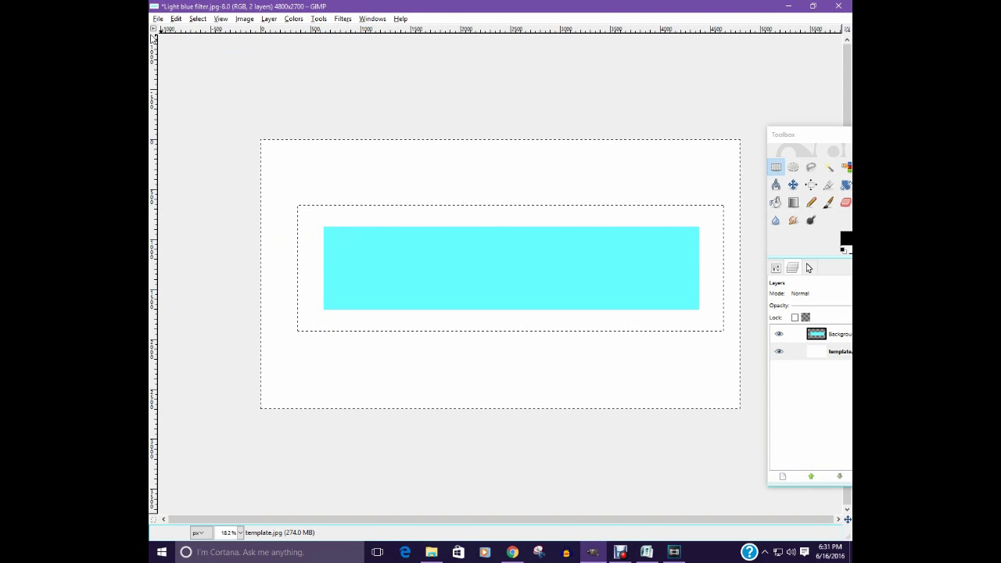
click(268, 19)
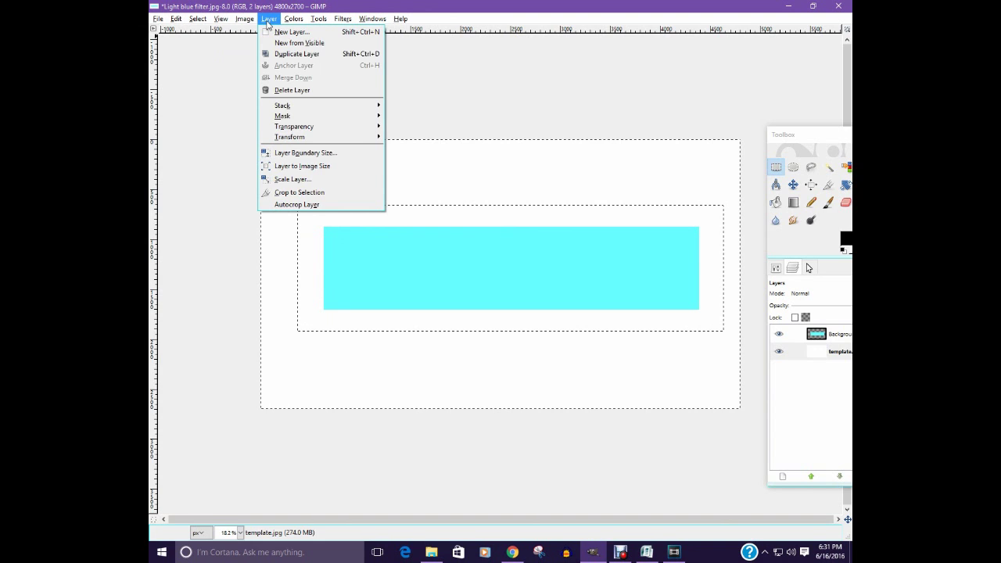
click(419, 126)
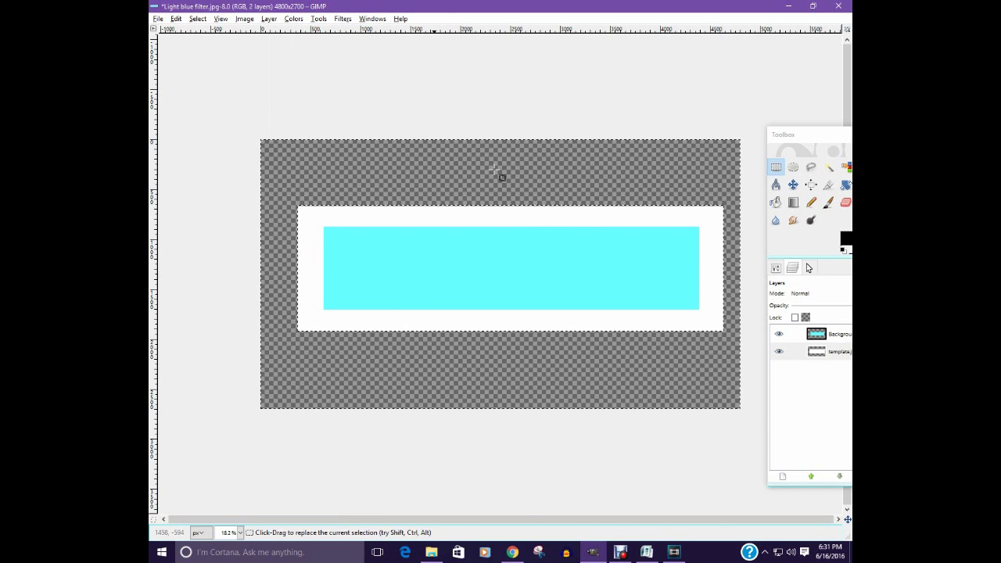
Step: Draw a rectangular selection about 3756 × 830 pixels around the blue bar and fine-tune its corners to the bar's edges
drag(820, 140, 714, 131)
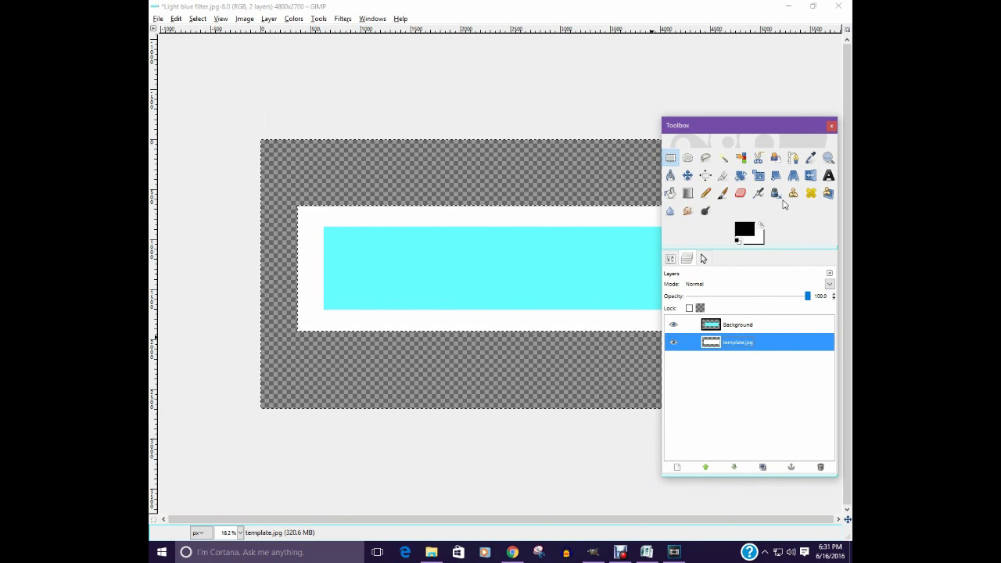
drag(758, 128, 828, 129)
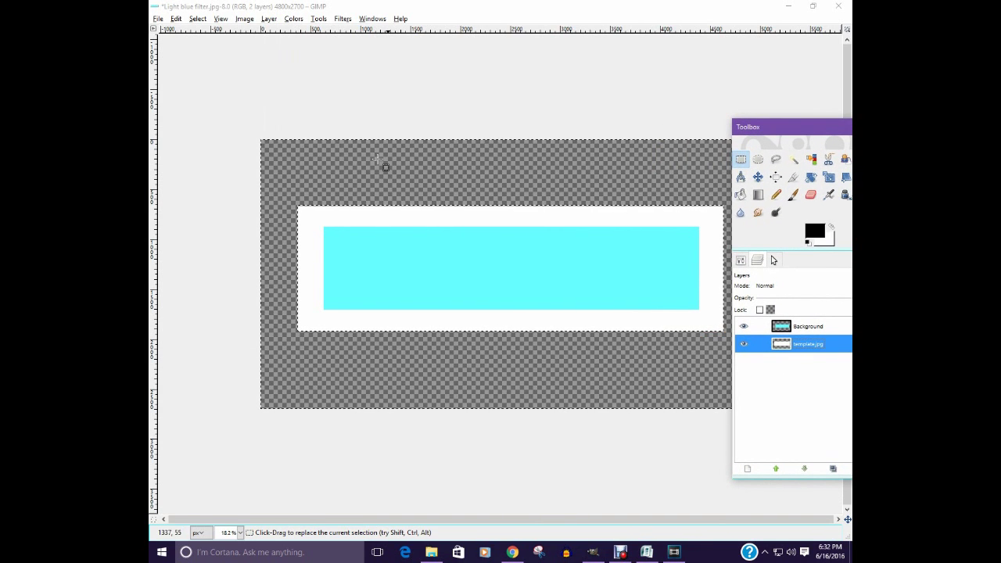
drag(323, 227, 699, 309)
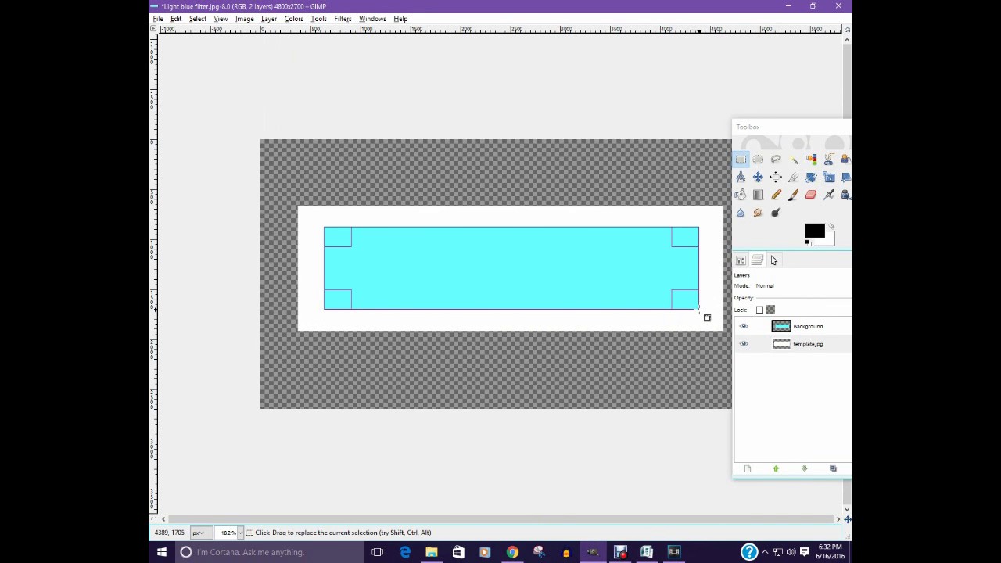
drag(334, 240, 335, 240)
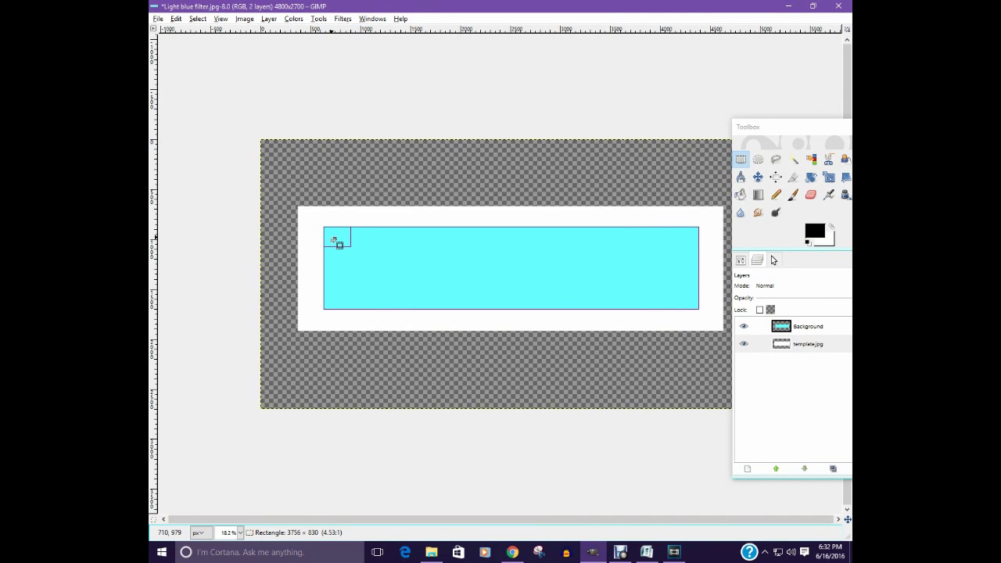
drag(334, 241, 335, 241)
drag(681, 301, 683, 300)
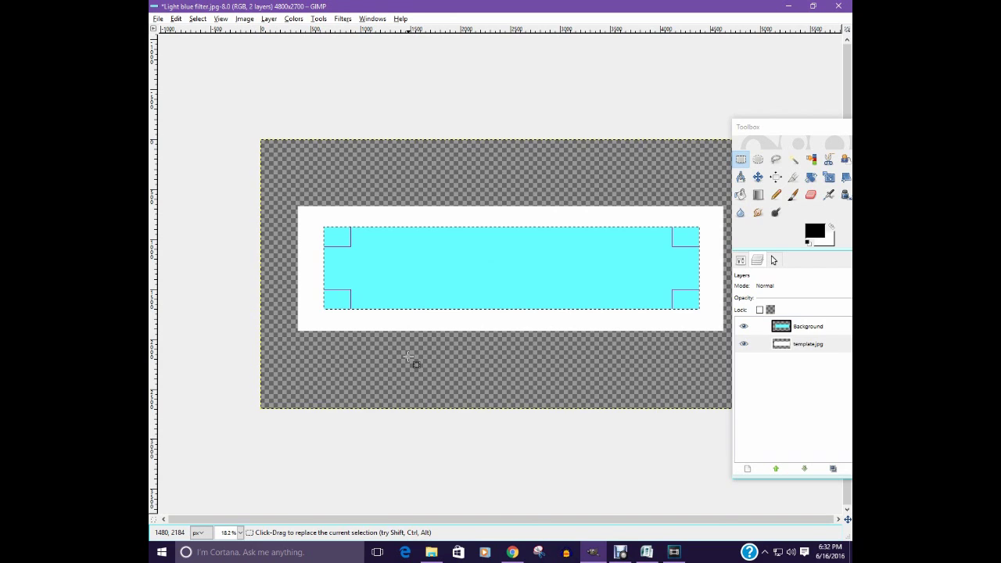
Step: Delete the white inside the selection from the template.jpg layer and check the cutout by briefly hiding the Background layer
click(836, 346)
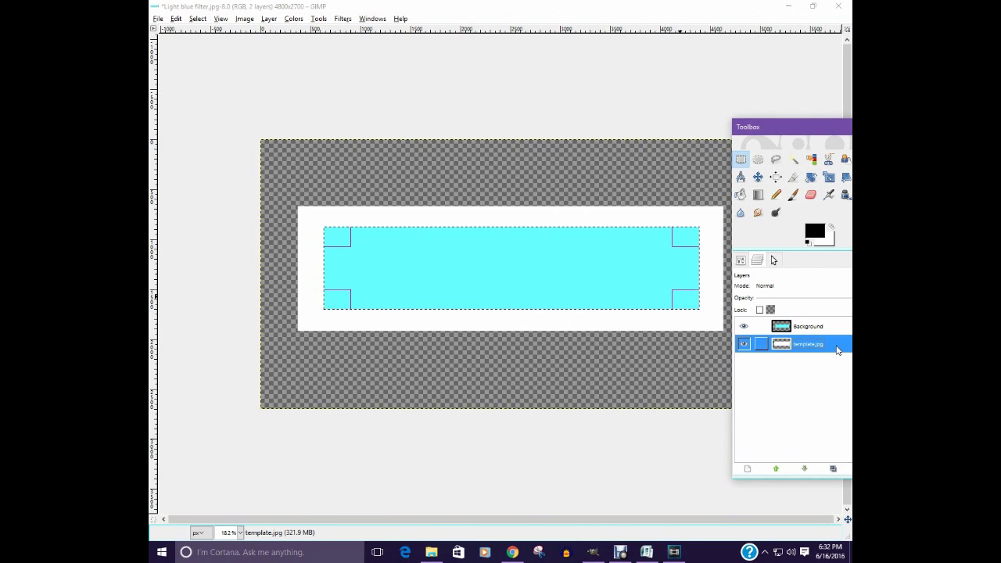
key(Delete)
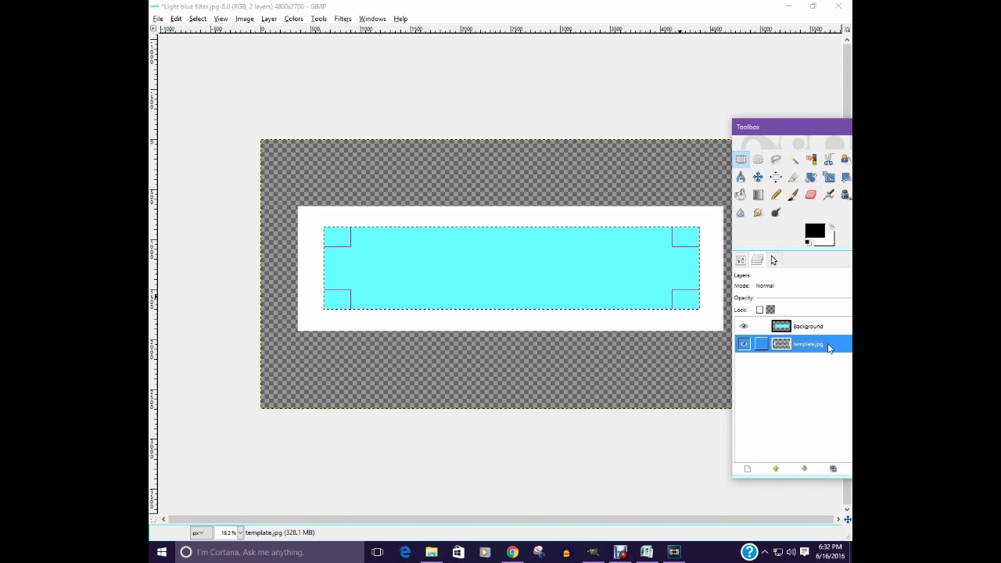
click(744, 326)
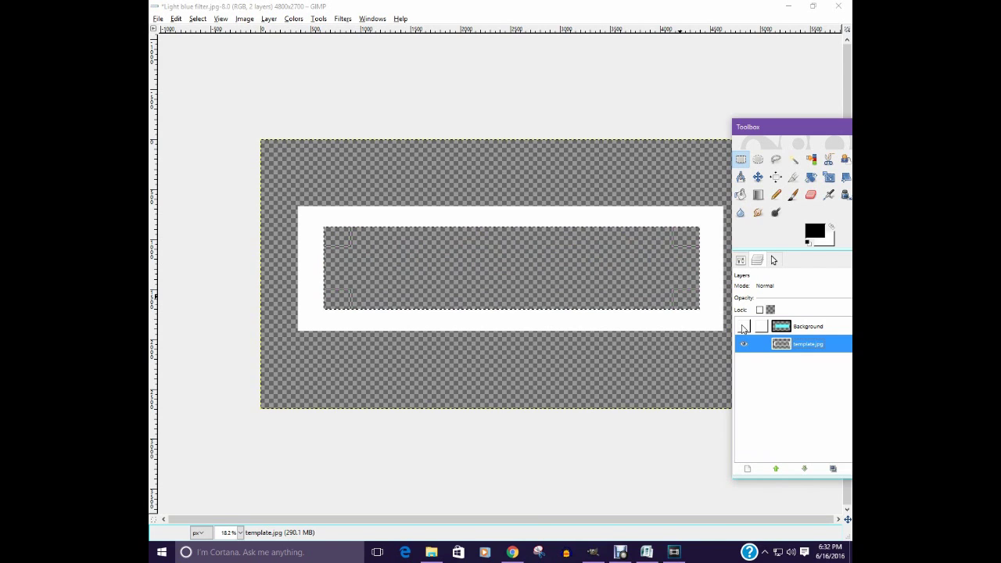
click(744, 327)
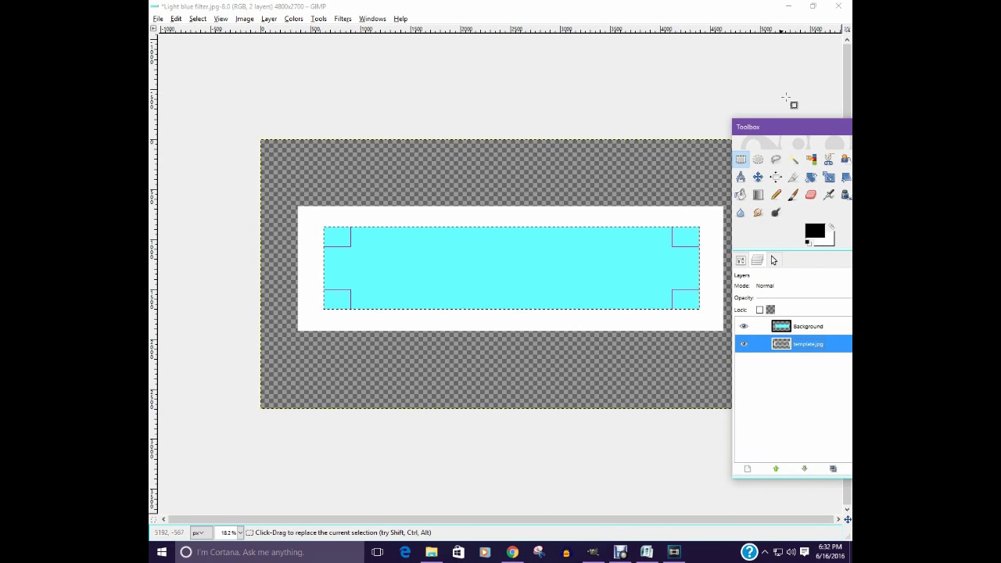
Step: Lower the Background layer's opacity to about 85.7 and clear the selection
drag(789, 126, 698, 149)
click(762, 350)
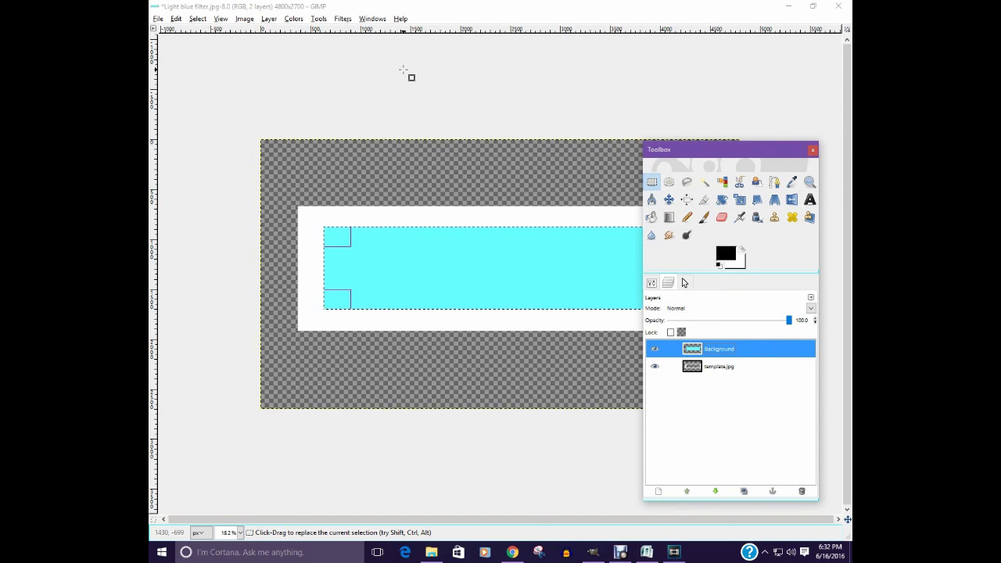
drag(789, 321, 772, 325)
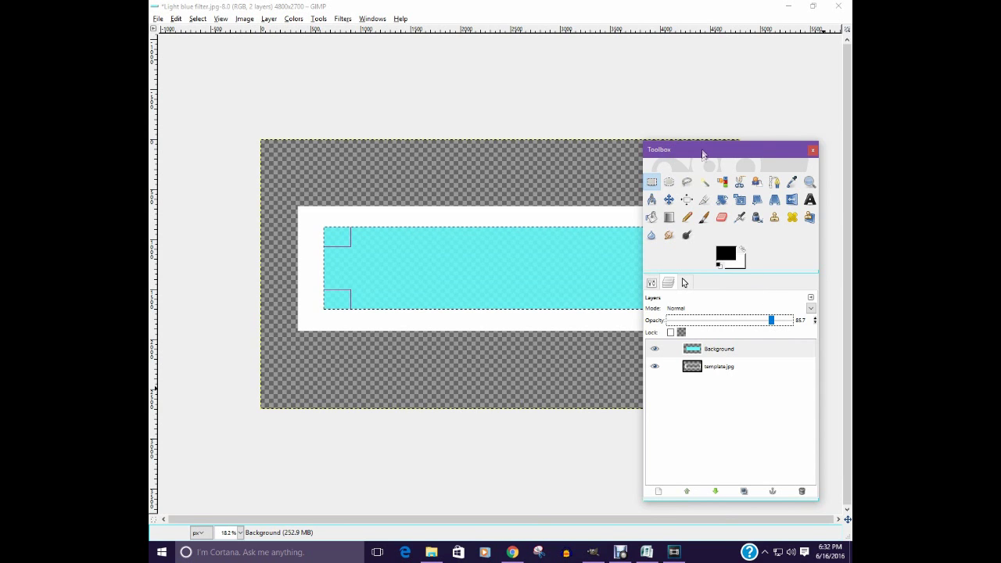
mouse_move(702, 154)
mouse_down()
mouse_move(772, 348)
mouse_move(721, 160)
mouse_up()
click(197, 18)
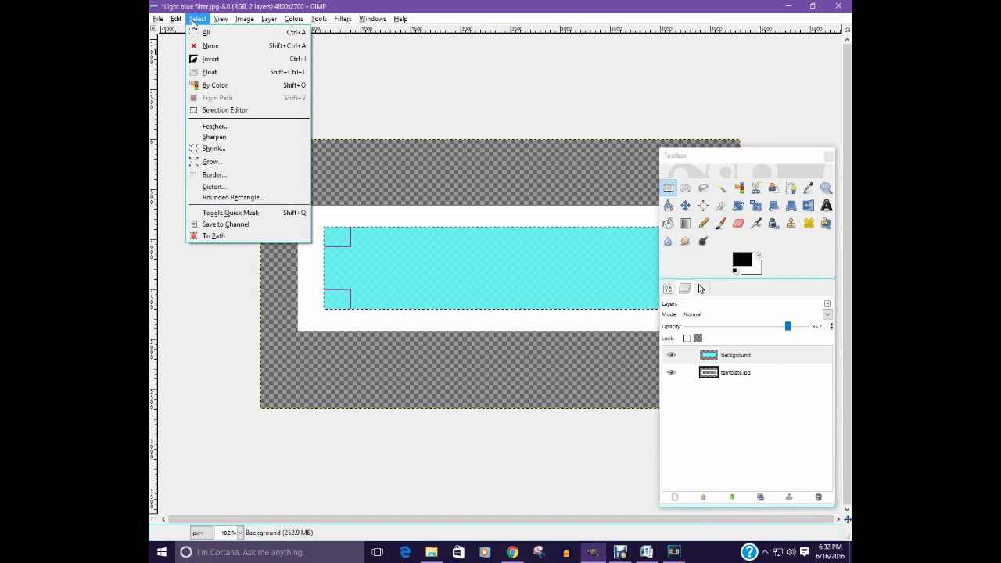
click(235, 53)
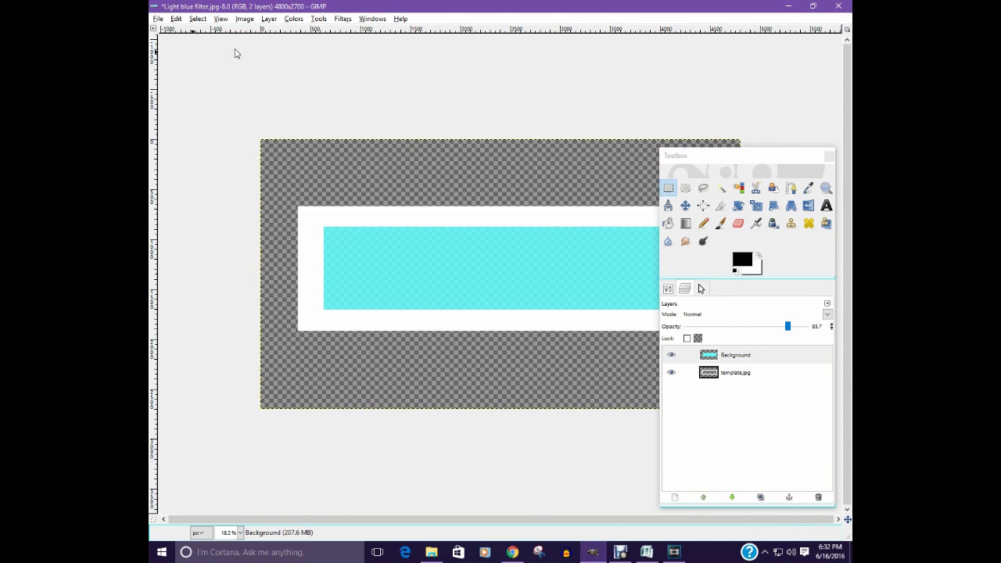
mouse_move(762, 157)
mouse_down()
mouse_move(815, 328)
mouse_move(769, 208)
mouse_move(748, 293)
mouse_move(839, 143)
mouse_move(726, 144)
mouse_move(749, 147)
mouse_up()
click(742, 341)
Step: Save the graphic as a new PNG file with a name starting with "Light blue filter", merging visible layers and keeping the default PNG options
click(157, 19)
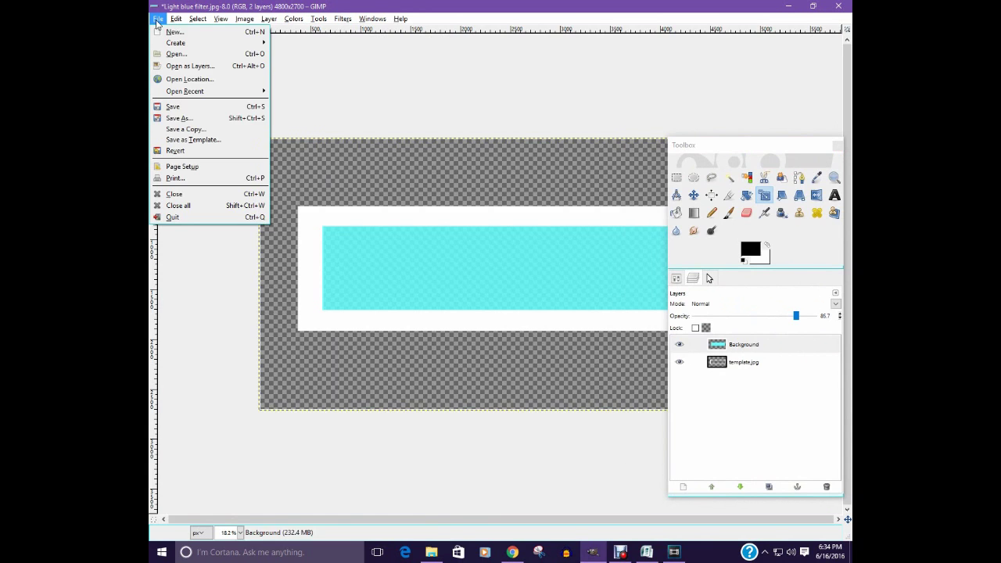
click(209, 119)
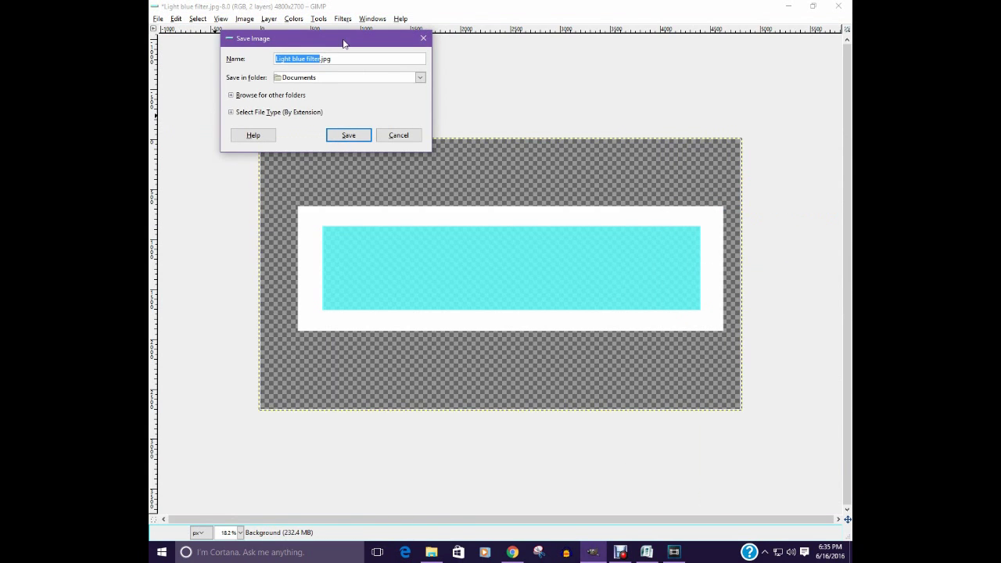
click(350, 59)
key(BackSpace)
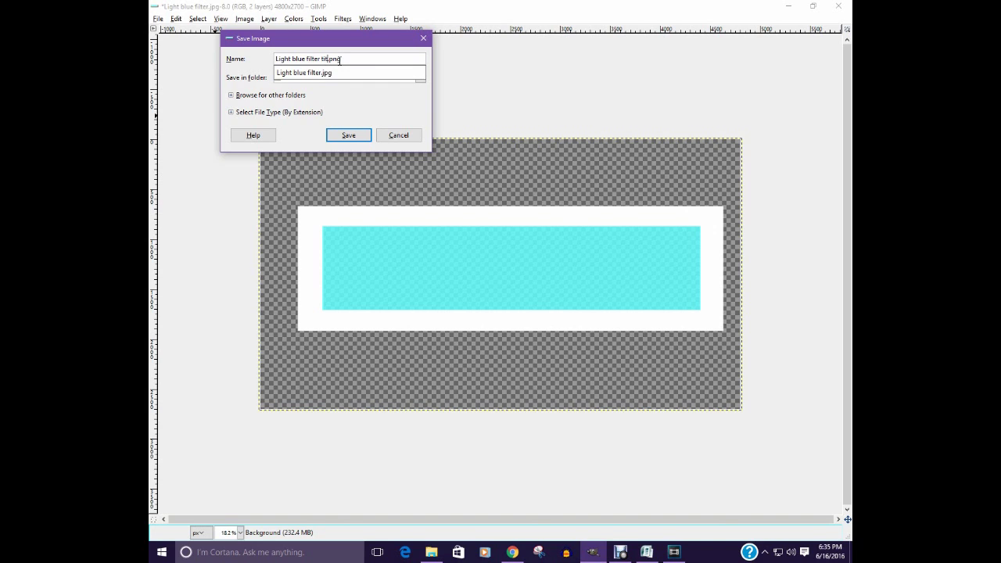
click(366, 138)
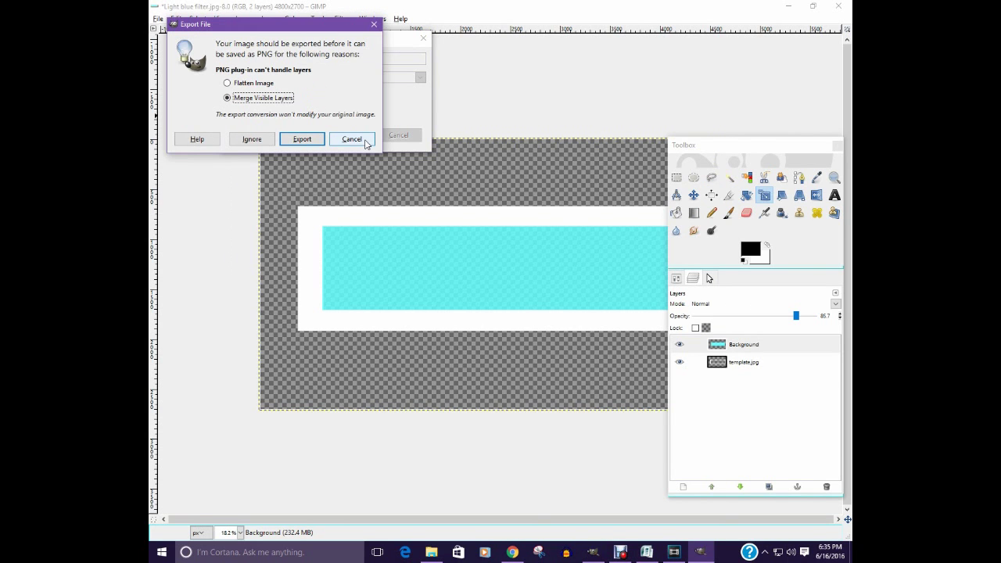
click(318, 139)
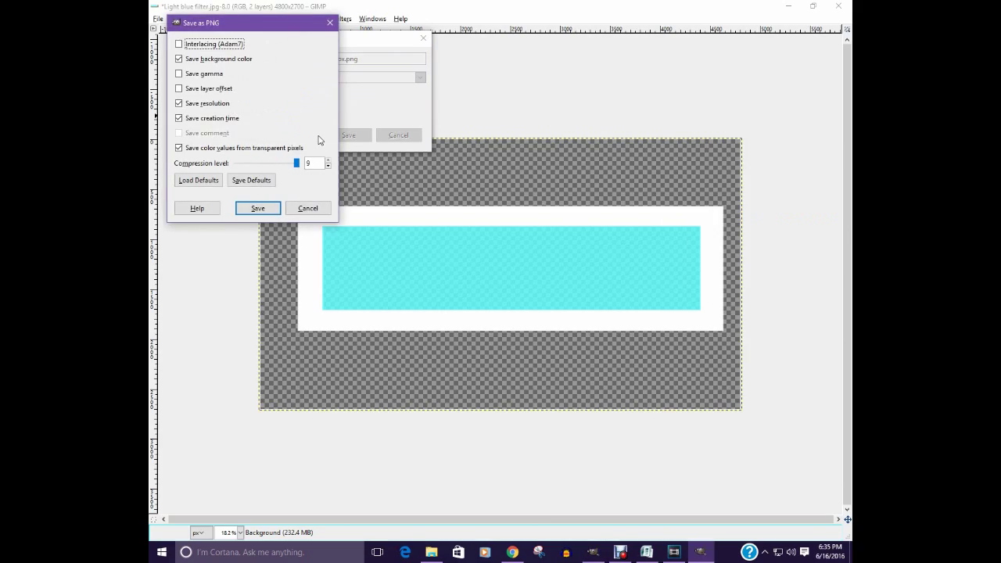
click(259, 208)
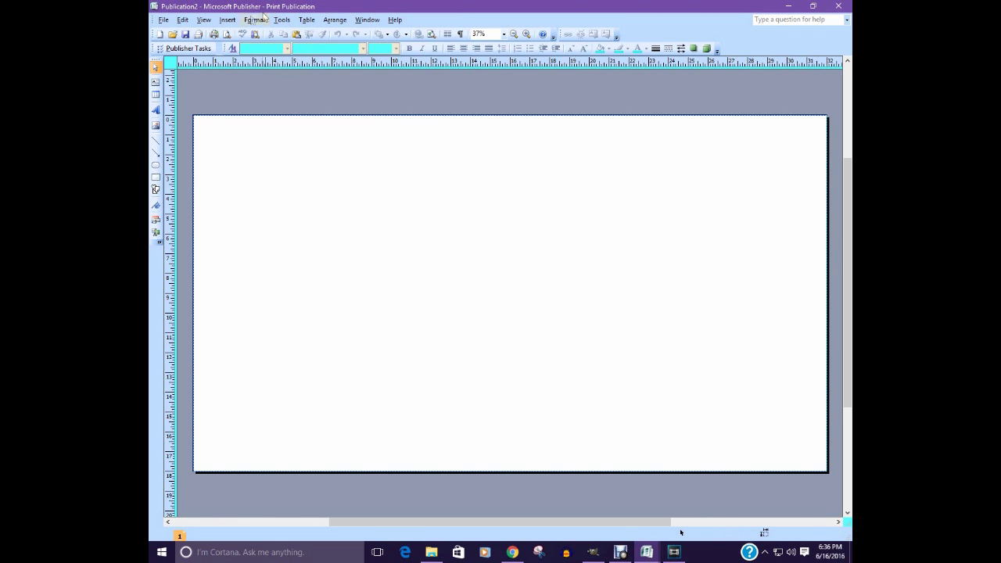
Step: In Microsoft Publisher, fill the blank page's background with bright green from the standard colors at 100% tint
click(228, 19)
click(229, 21)
click(254, 19)
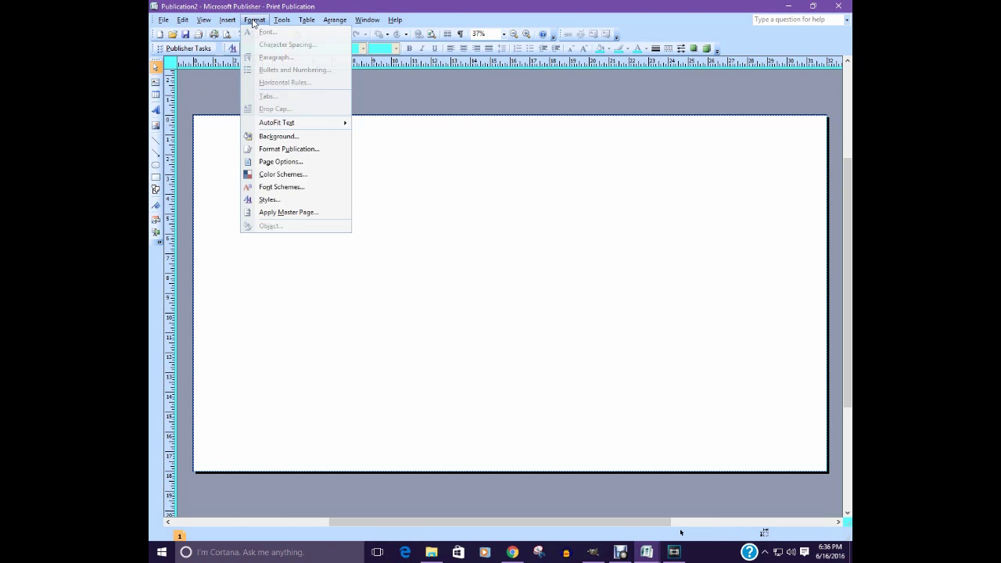
click(318, 138)
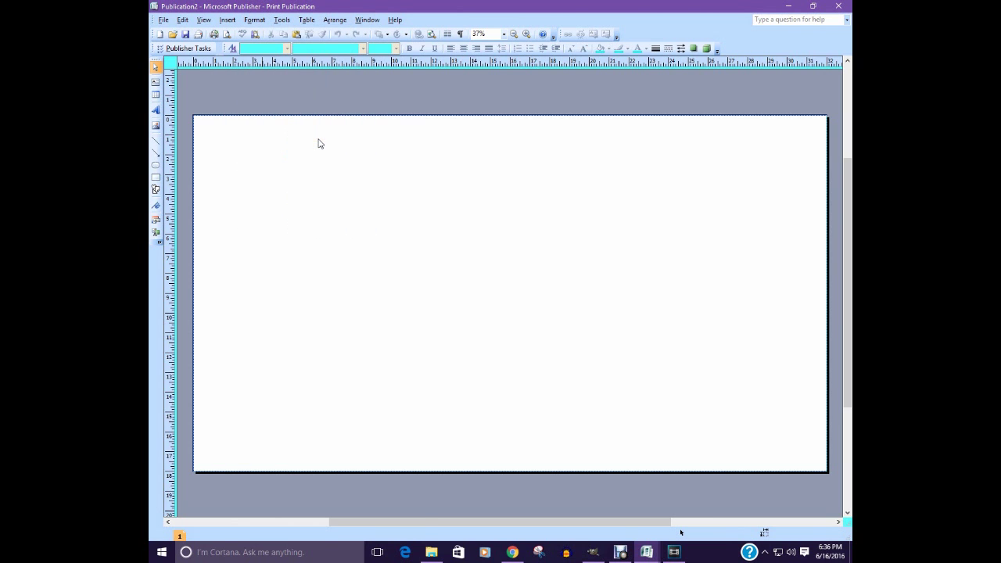
click(204, 481)
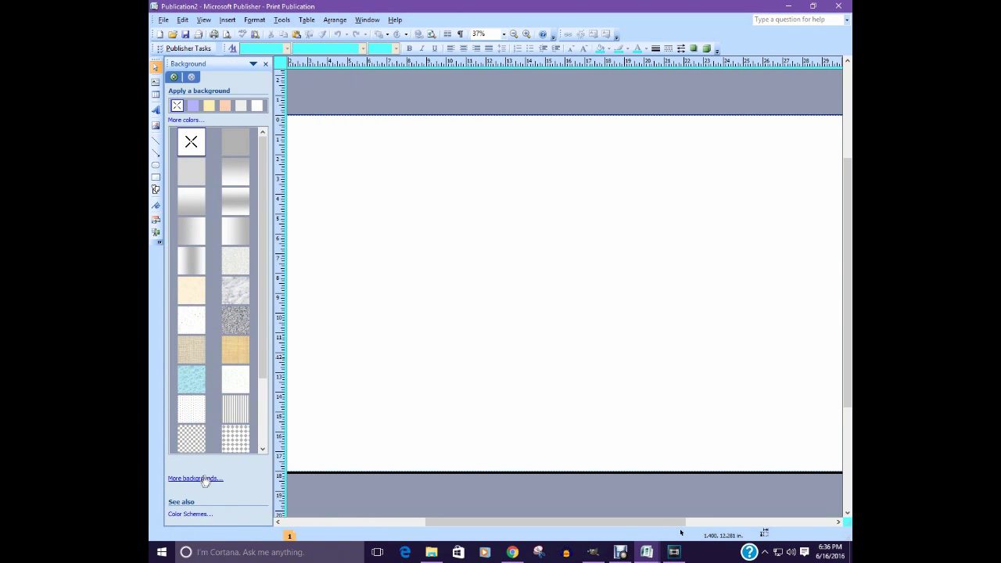
click(533, 164)
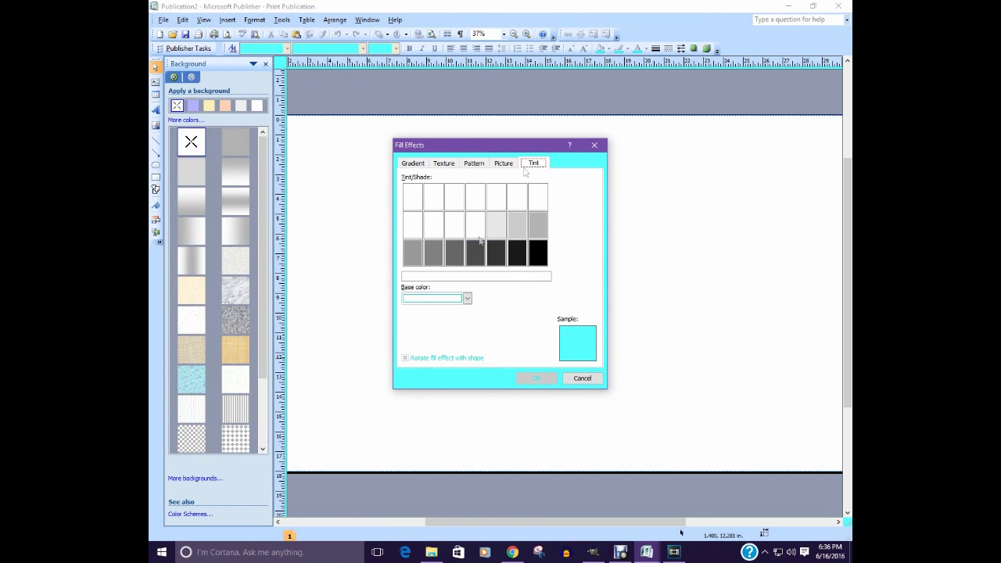
click(467, 298)
click(467, 330)
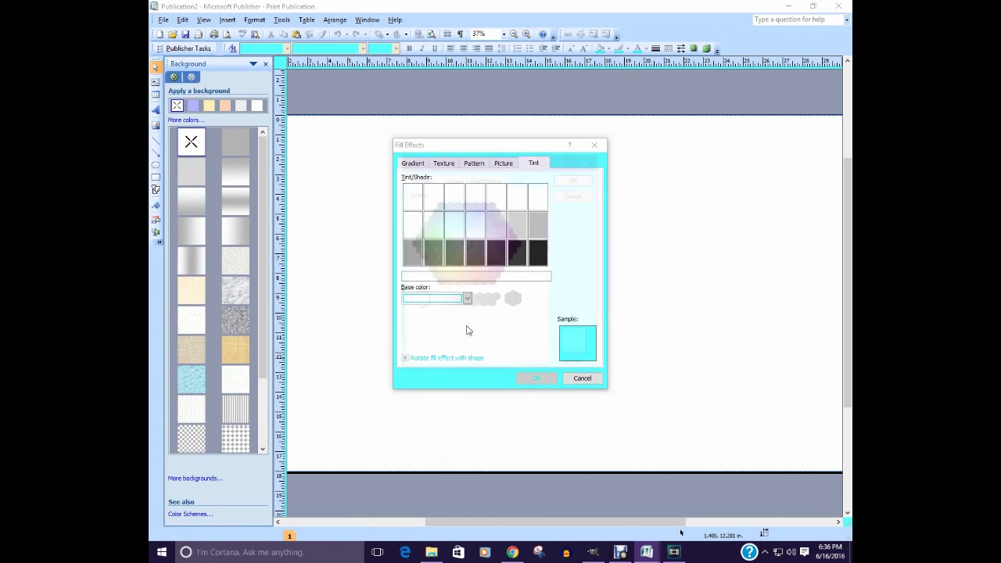
click(435, 237)
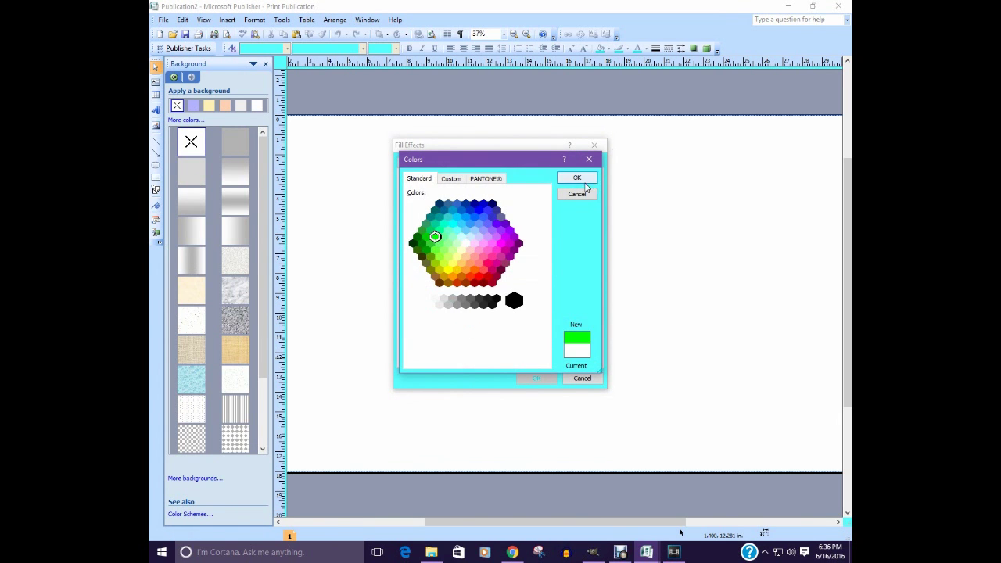
click(583, 178)
click(475, 228)
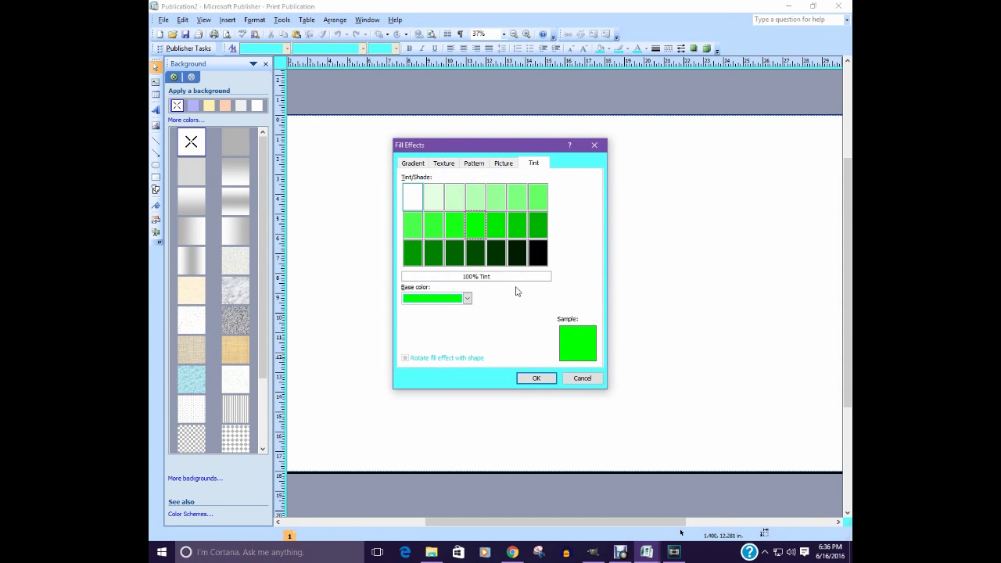
click(537, 378)
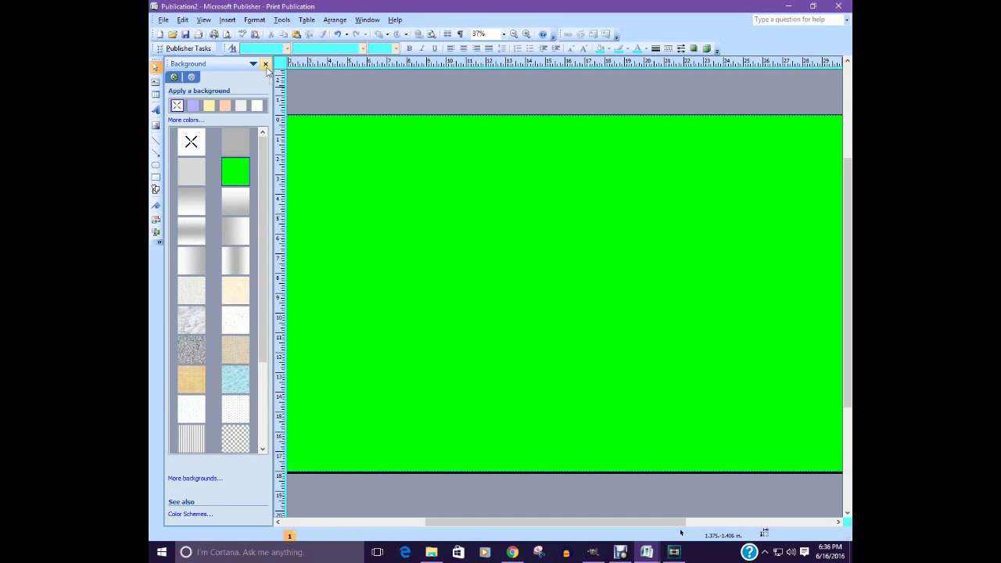
click(266, 64)
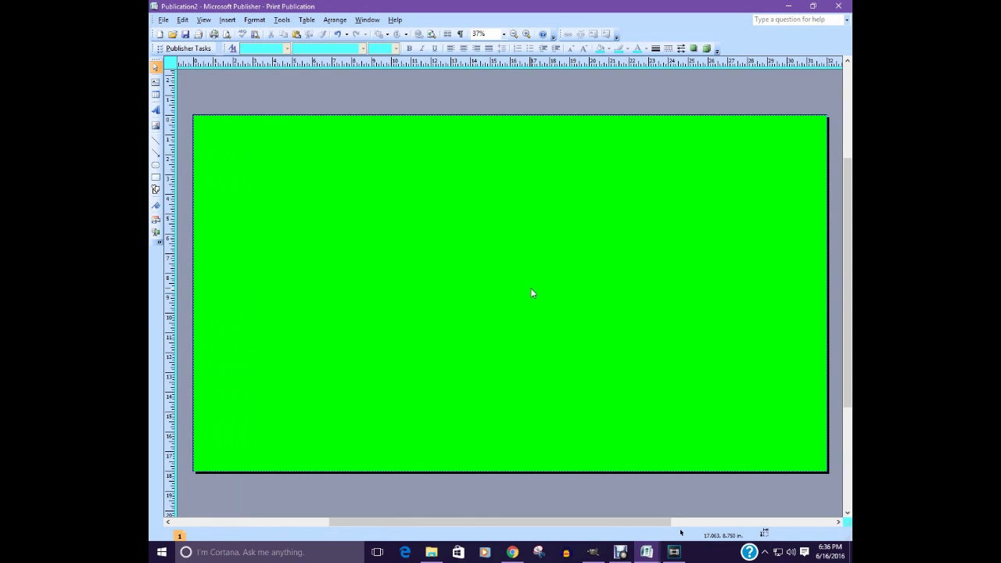
Step: Draw a wide rectangle about 29.25 × 2.125 in on the page and move it closer to the page's upper edge
click(156, 179)
drag(233, 181, 812, 224)
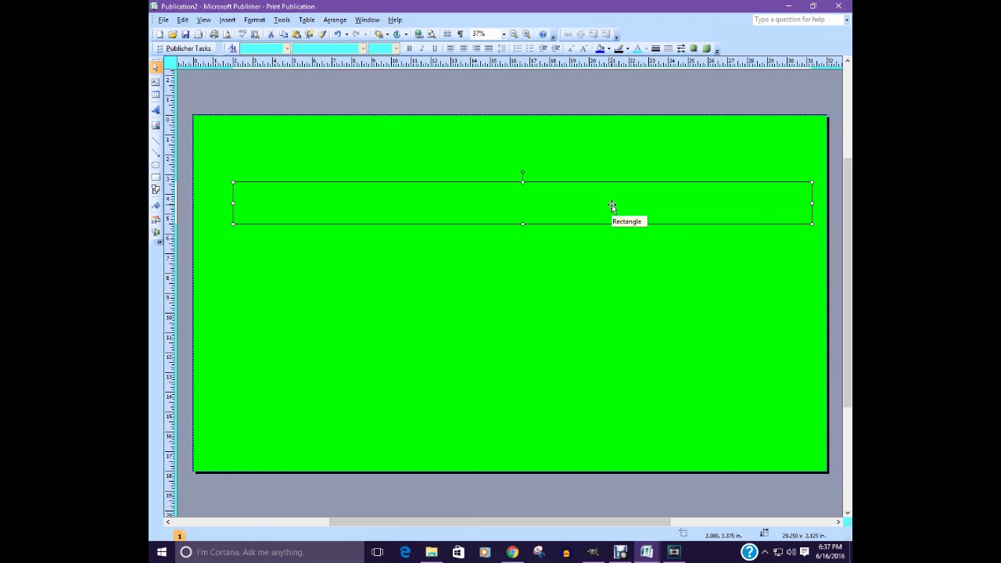
drag(611, 206, 597, 184)
Step: Give the rectangle a white fill in its AutoShape formatting
right_click(597, 184)
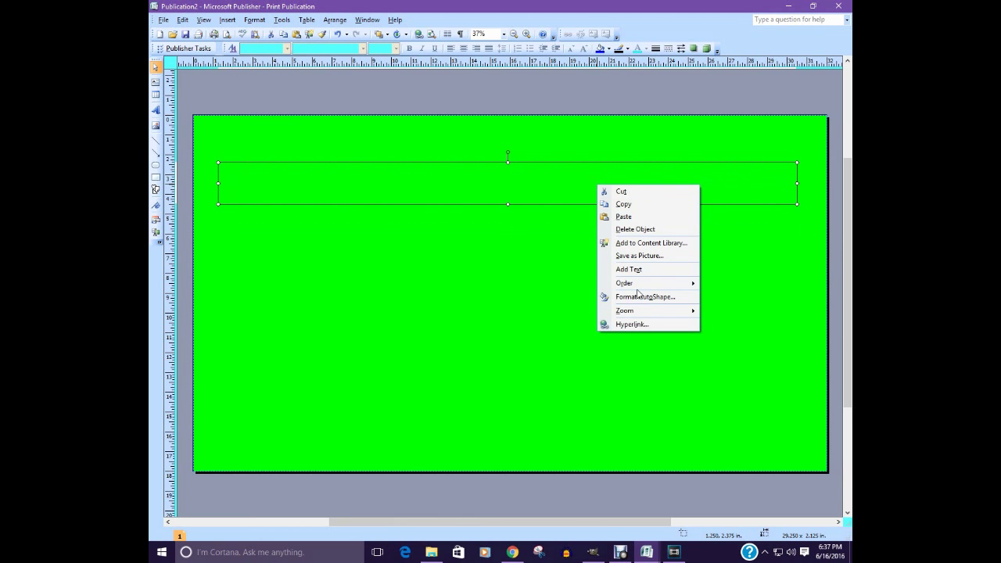
mouse_move(638, 290)
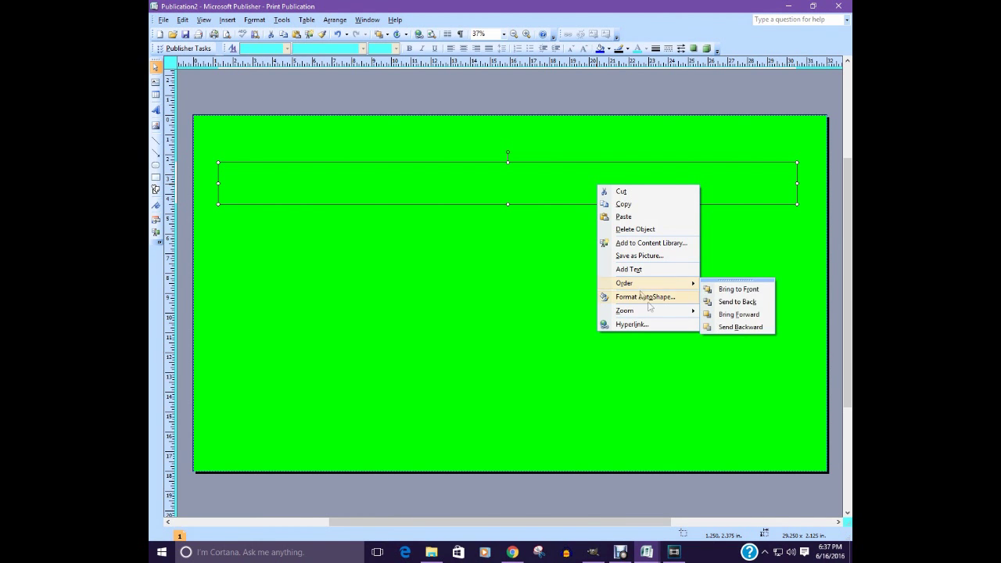
click(650, 297)
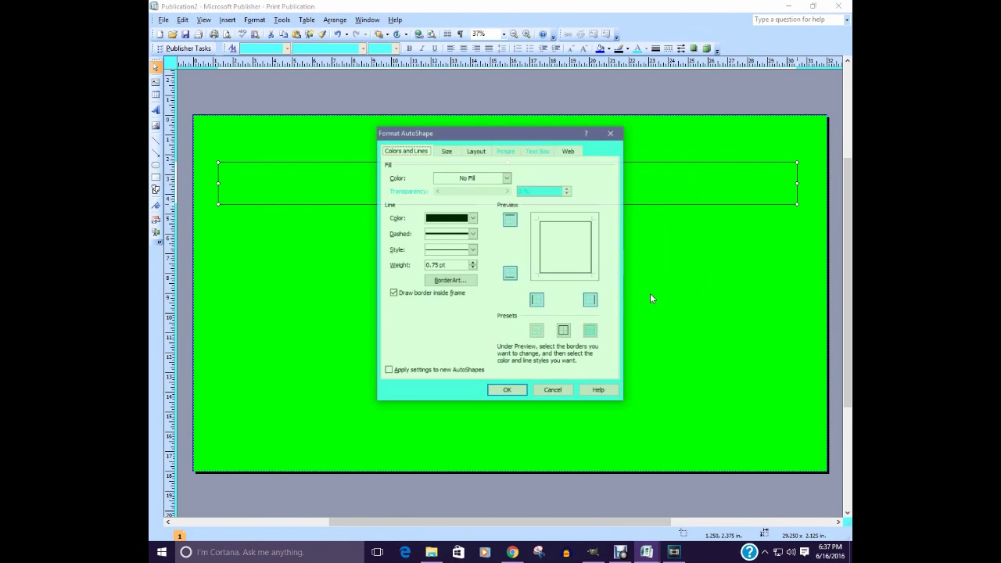
click(507, 178)
click(509, 207)
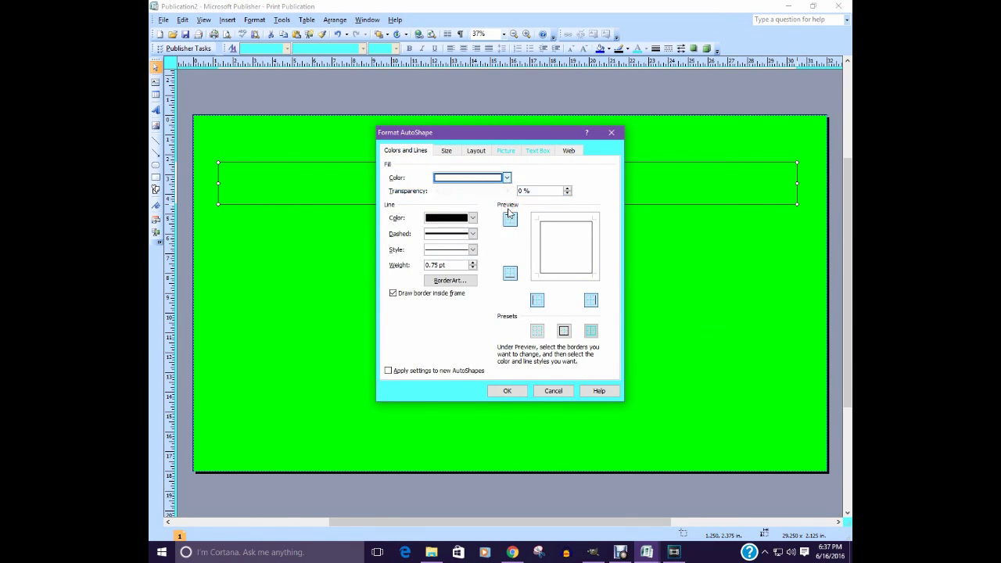
click(507, 390)
Step: Move the white rectangle to the page's upper-left corner and widen it to 32 in, spanning the page
drag(545, 190, 522, 144)
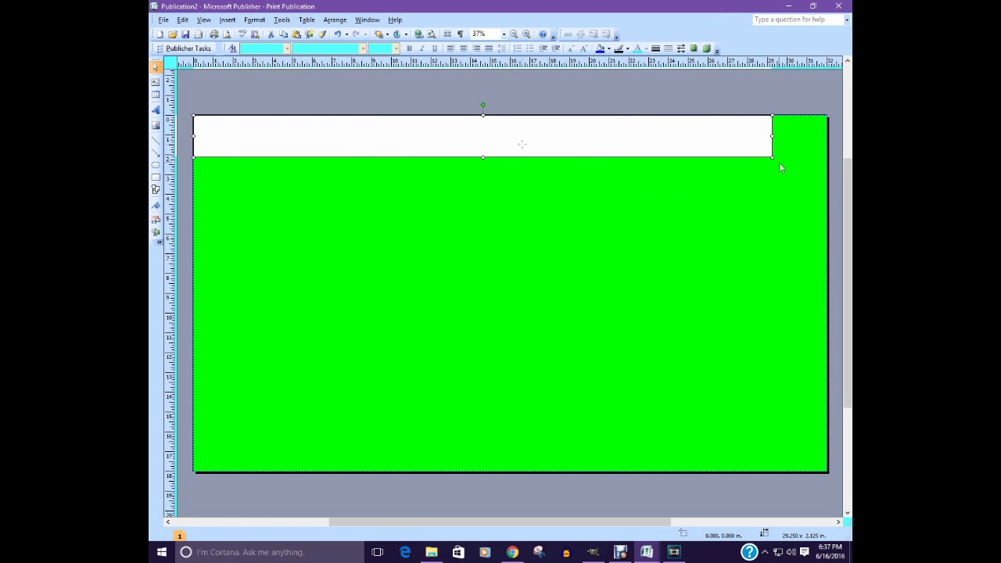
drag(771, 140, 827, 139)
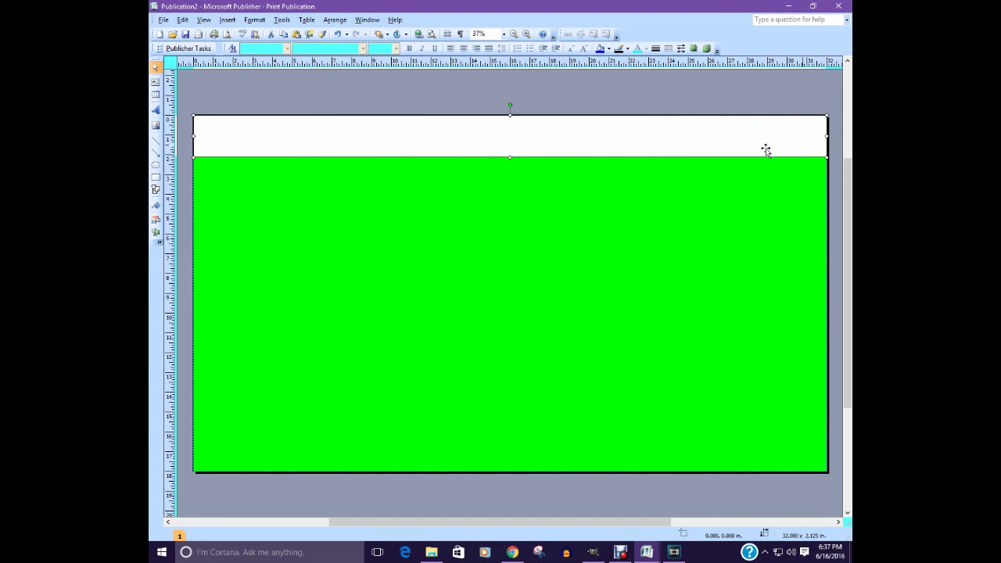
Step: Increase the white bar's height to 2.375 in and place a copy of it along the page's lower edge
drag(511, 157, 512, 162)
right_click(543, 150)
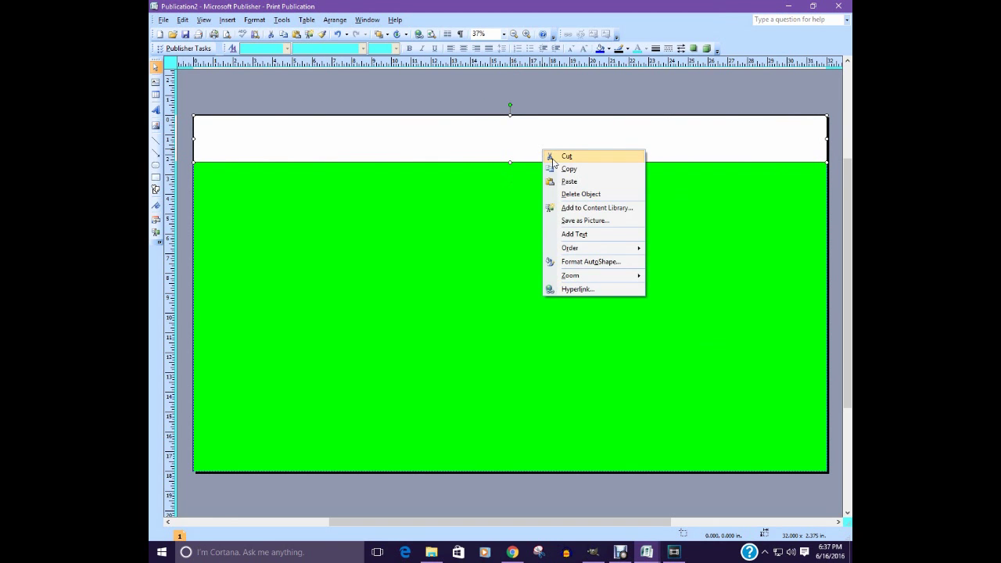
click(569, 171)
right_click(585, 247)
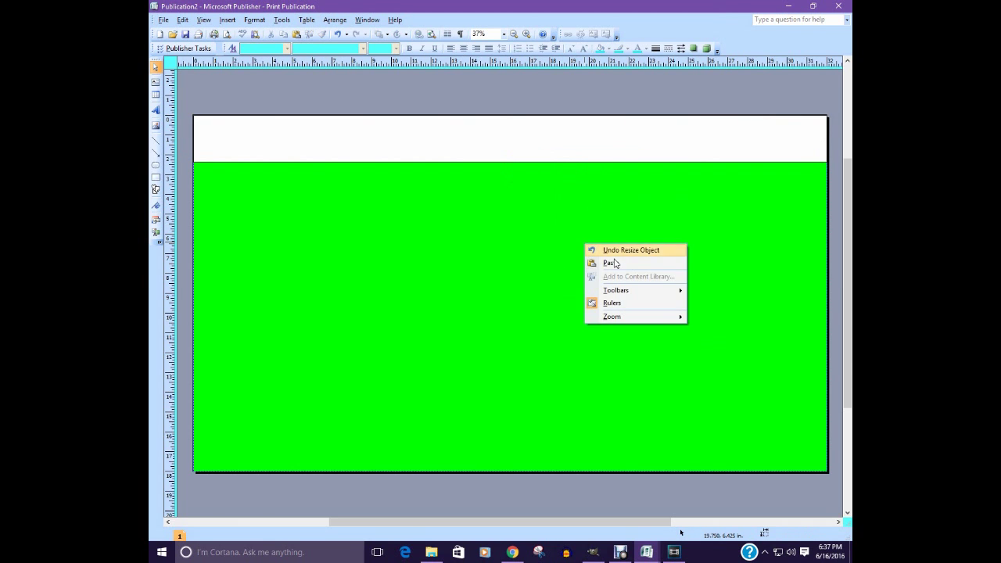
click(609, 262)
drag(540, 317, 241, 445)
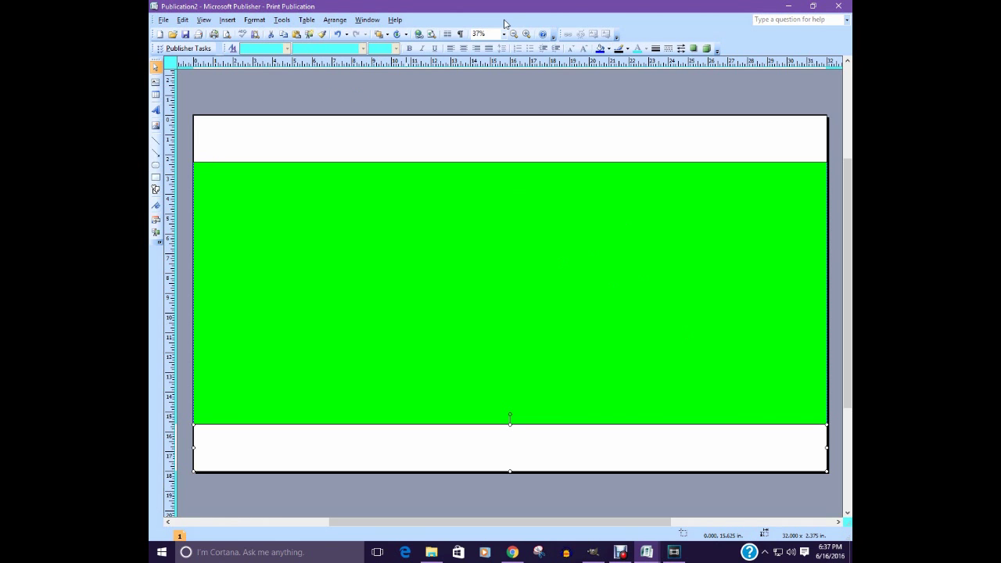
click(156, 189)
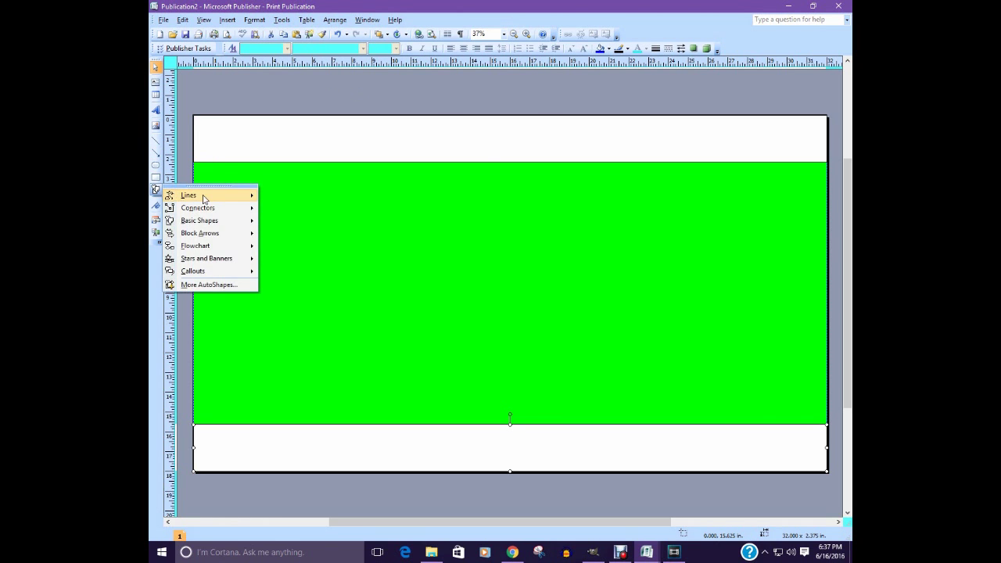
mouse_move(203, 200)
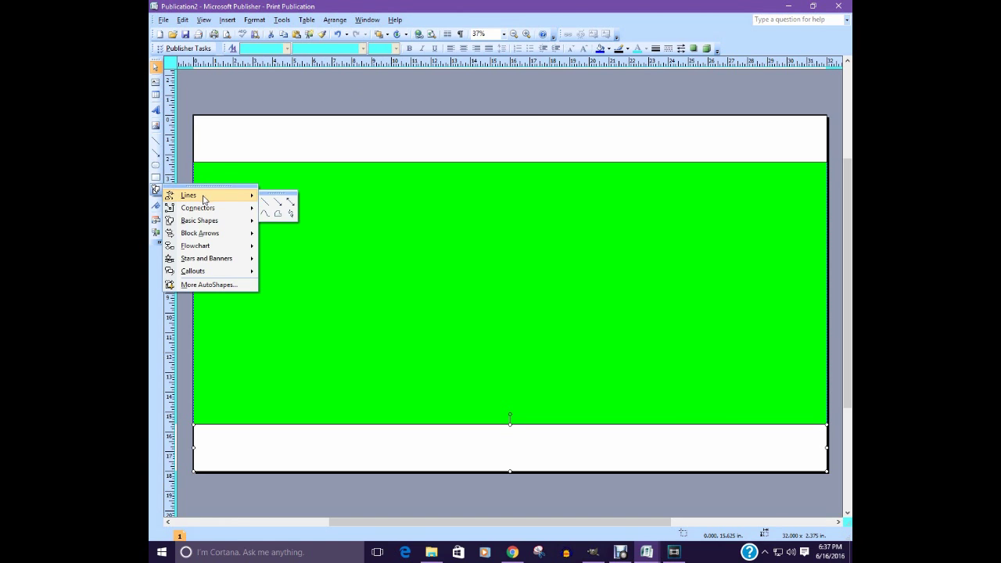
click(156, 191)
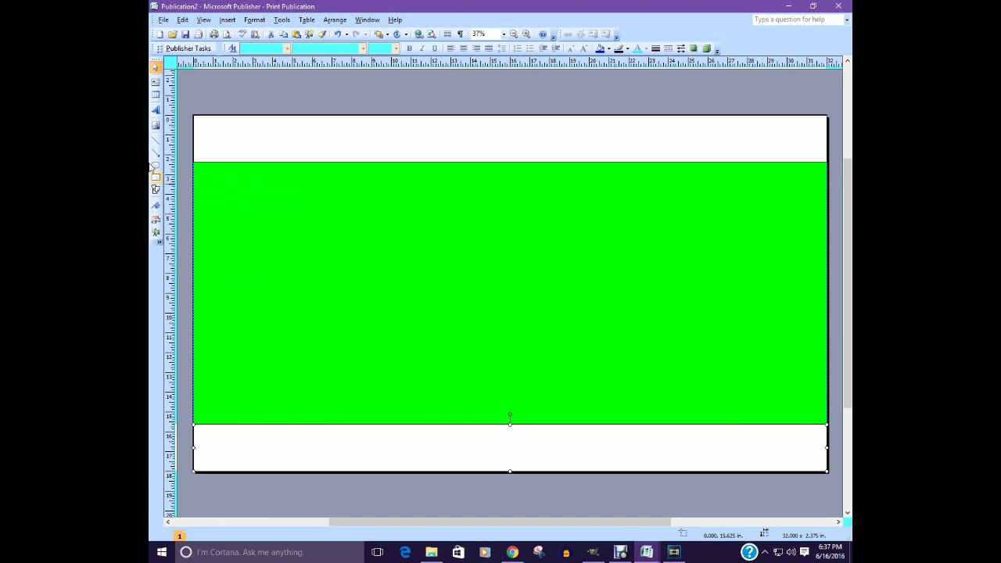
Step: Remove the outline from the upper white bar by setting its line color to No Line
right_click(461, 129)
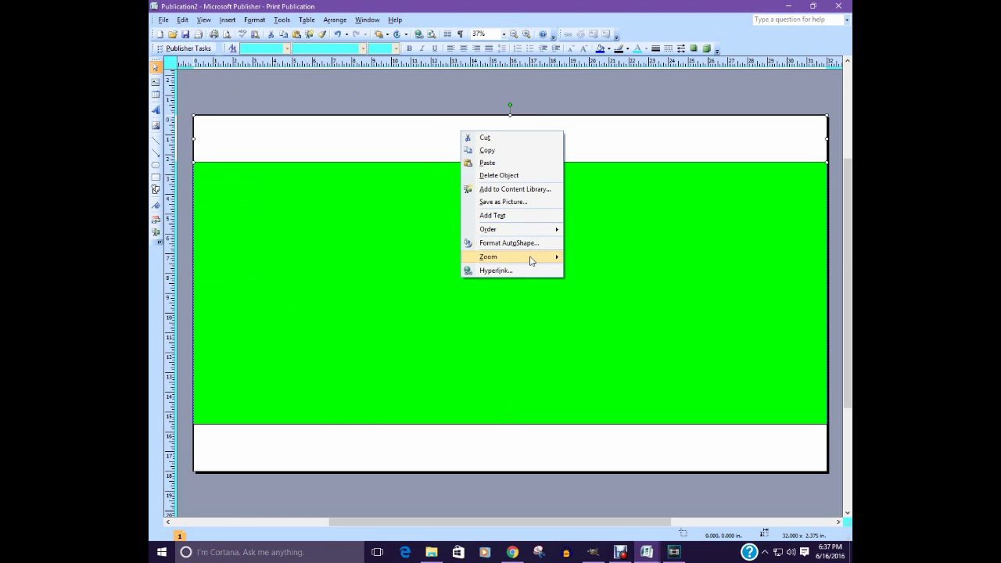
click(501, 243)
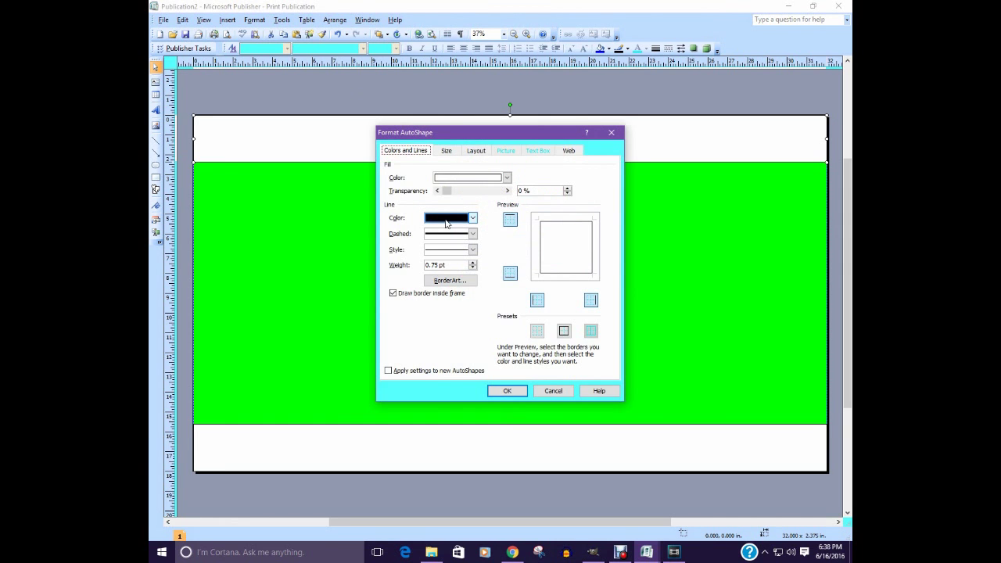
click(472, 219)
click(465, 233)
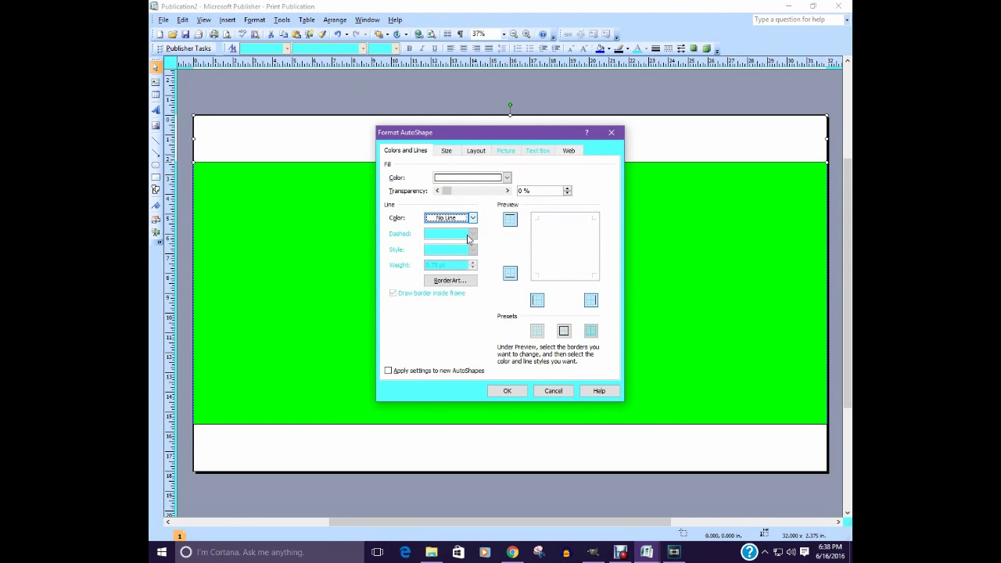
click(506, 391)
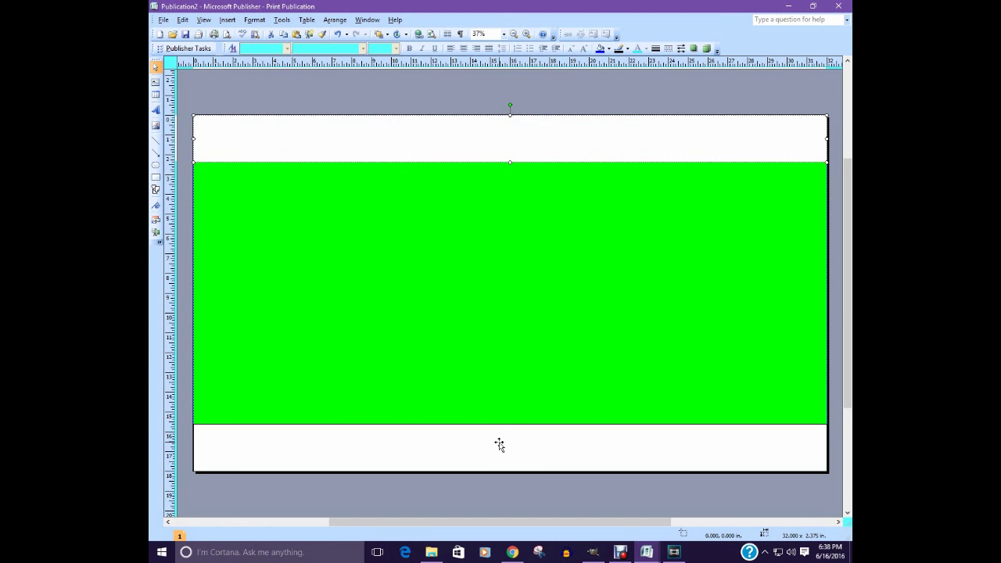
Step: Set the lower white bar's line color to No Line and deselect the bar
right_click(499, 444)
click(548, 406)
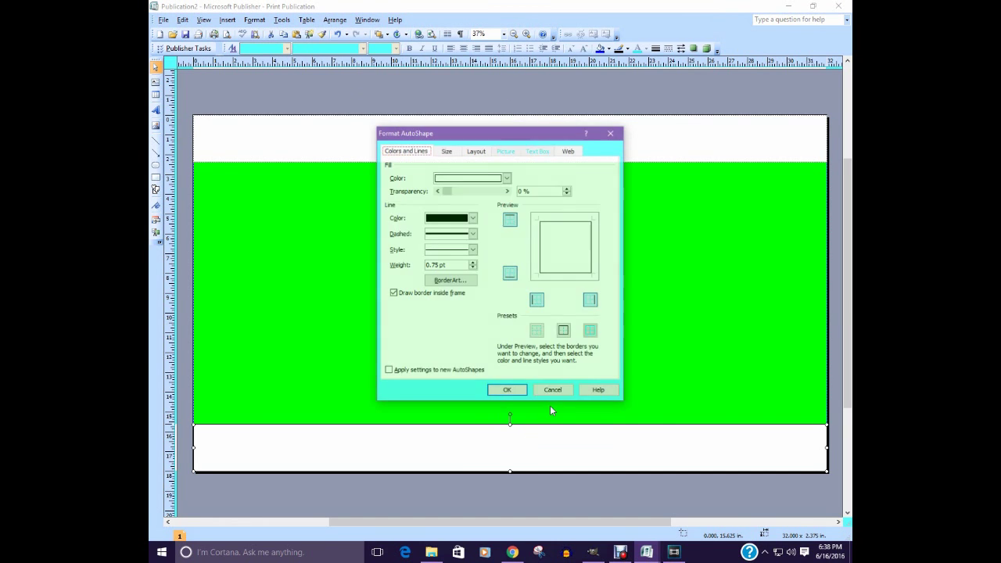
click(472, 219)
click(473, 218)
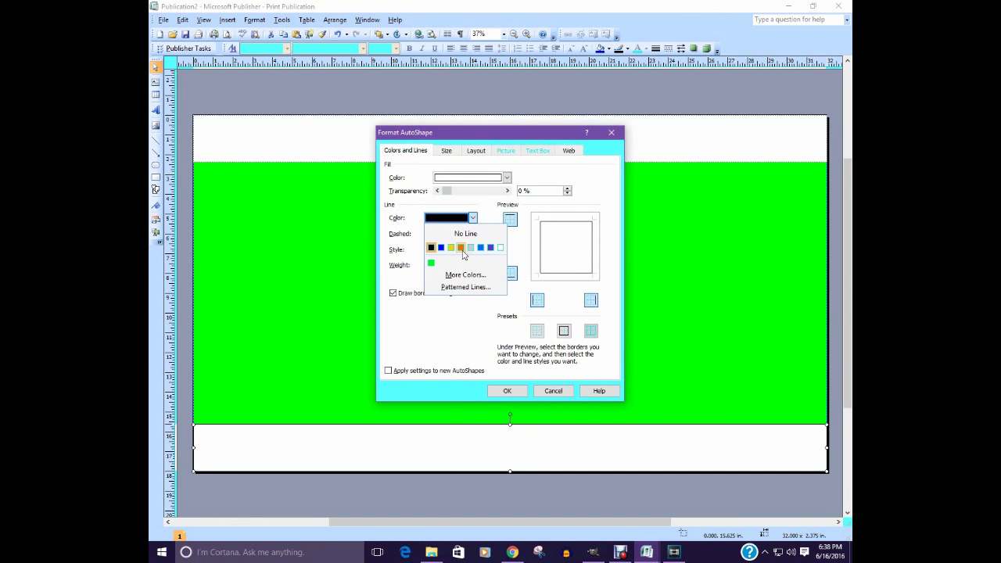
click(465, 230)
click(522, 391)
key(Escape)
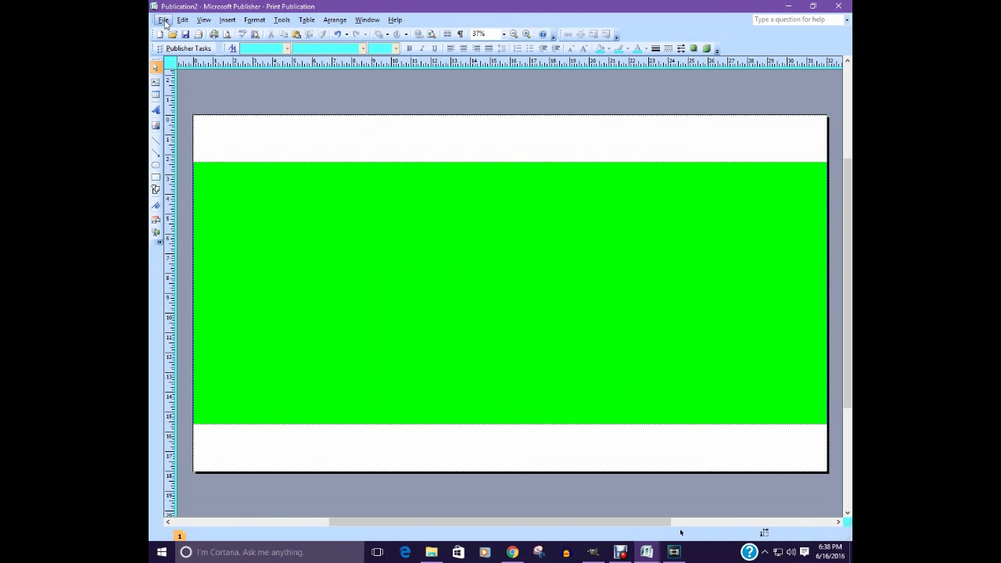
Step: Start saving the publication with Save As
click(163, 20)
click(228, 97)
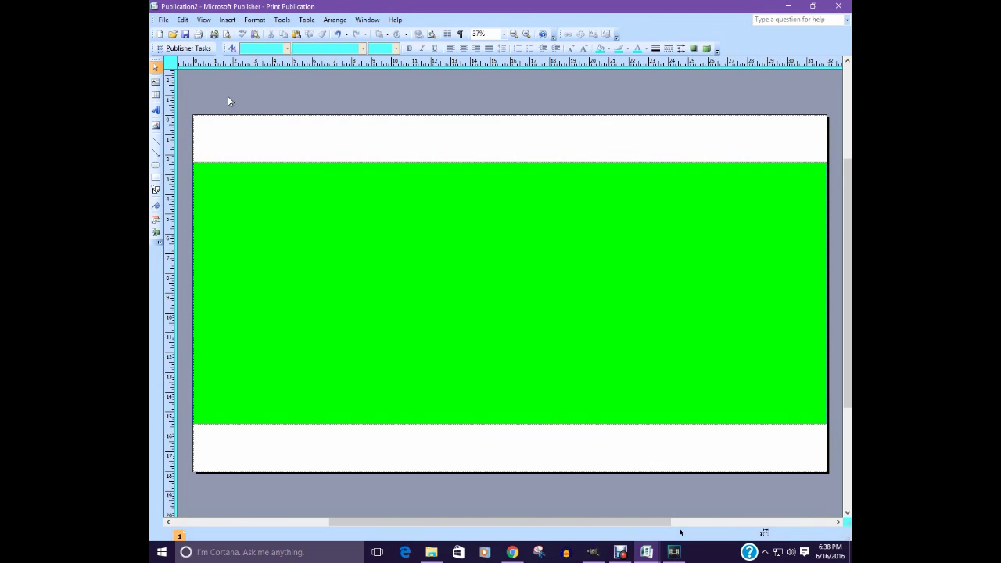